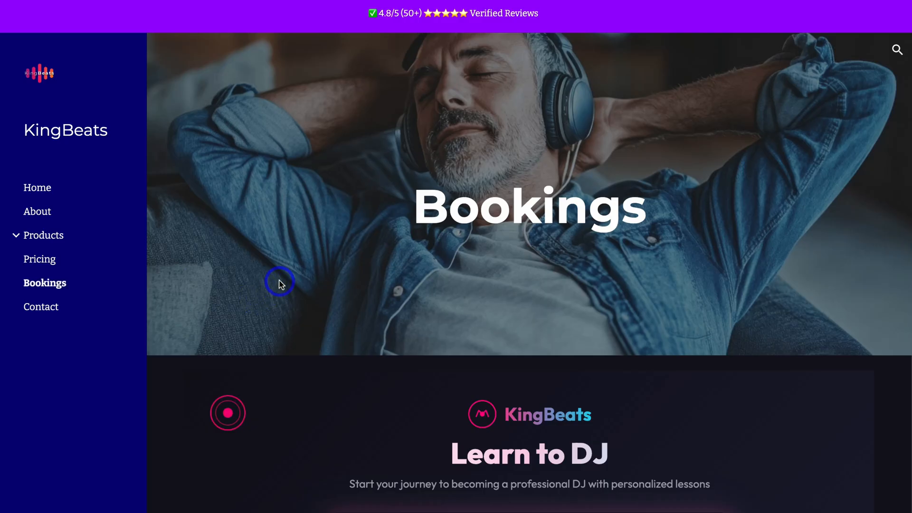
Step: Look through the KingBeats site's lesson booking form, its Waterproof Headphones page and the completed booking form in the preview
scroll(280, 284, "down", 8)
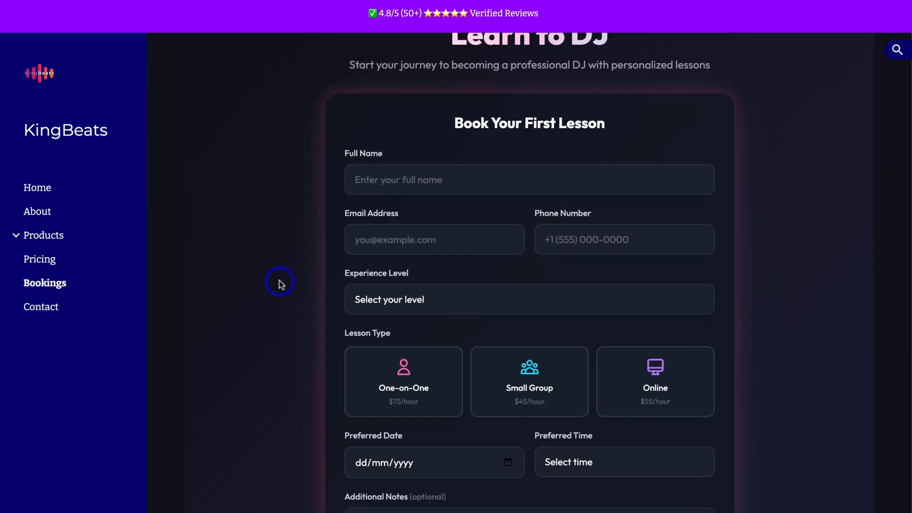
scroll(279, 284, "down", 5)
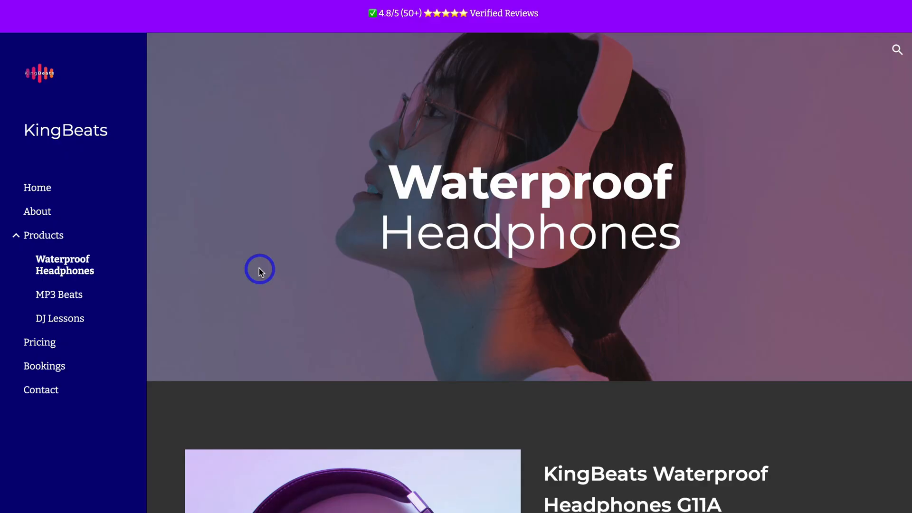
scroll(258, 269, "down", 4)
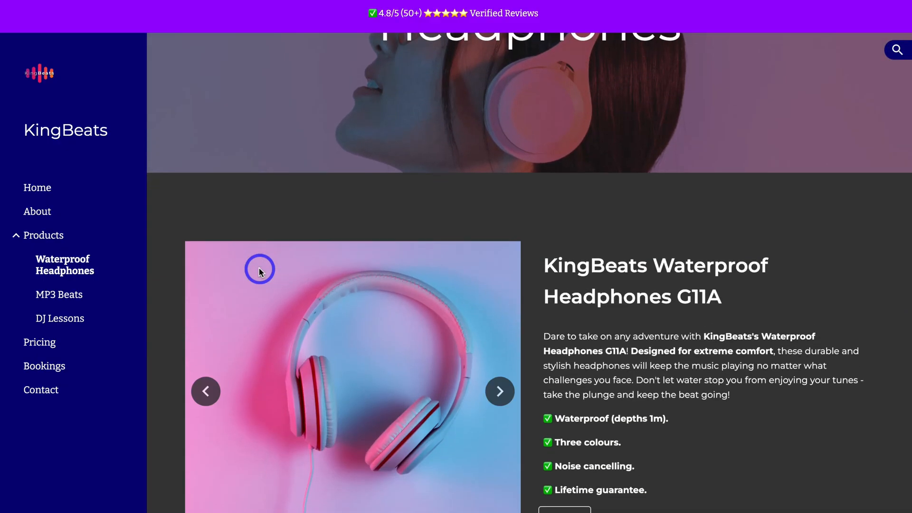
scroll(260, 271, "down", 3)
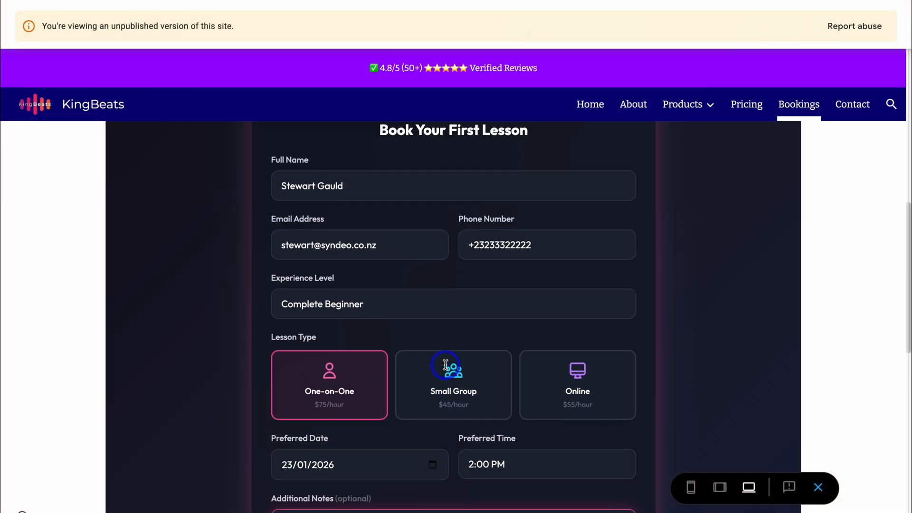
scroll(442, 365, "up", 3)
scroll(411, 267, "down", 1)
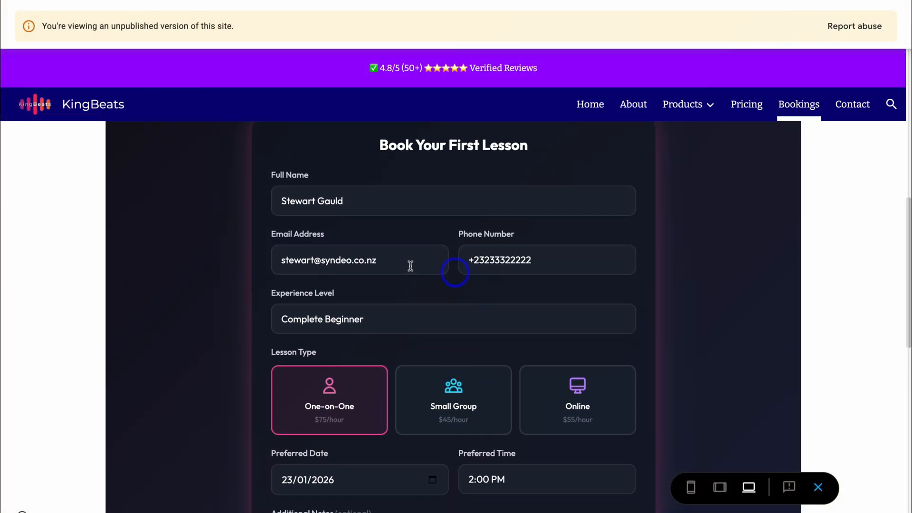
scroll(415, 320, "down", 3)
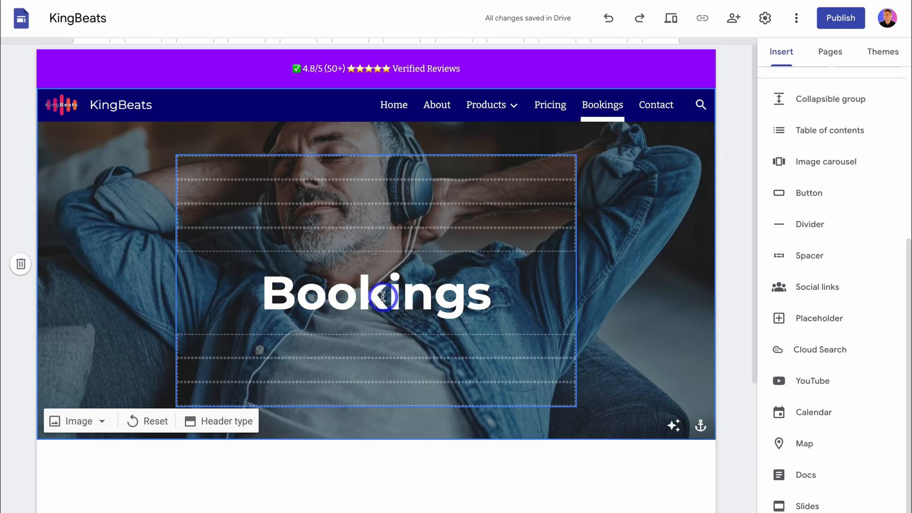
Step: Open the options for inserting a form into the Bookings page in the Google Sites editor
scroll(383, 297, "down", 1)
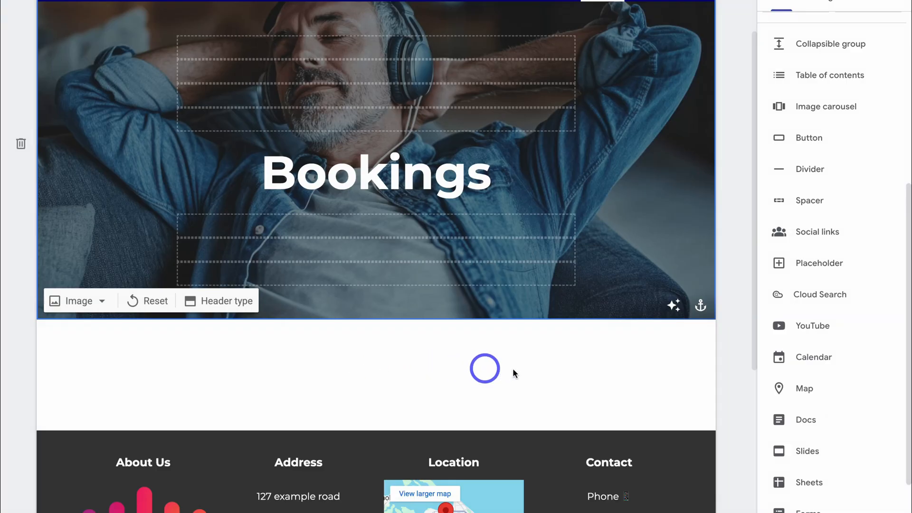
scroll(816, 413, "down", 1)
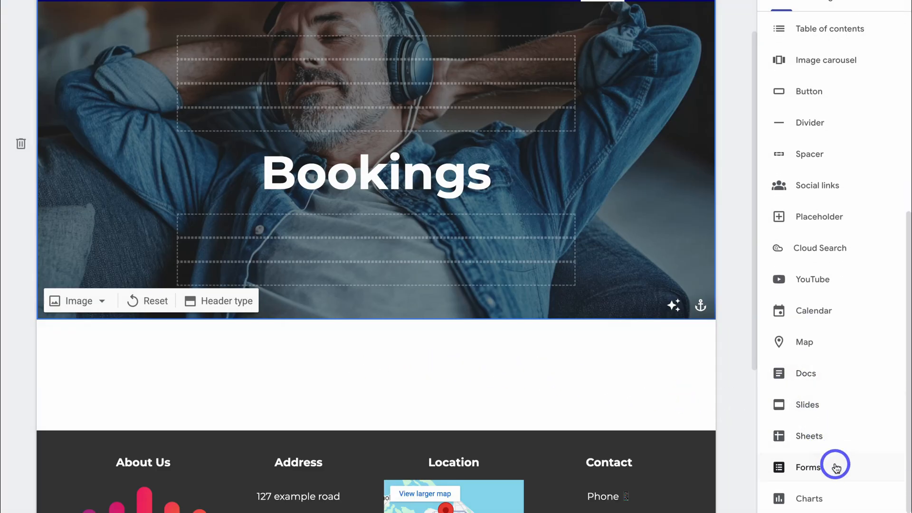
left_click(836, 467)
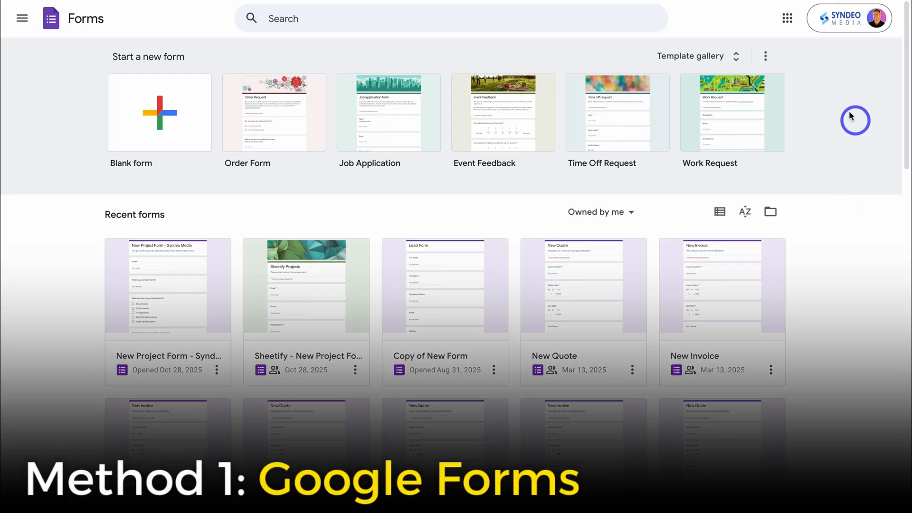
left_click(788, 19)
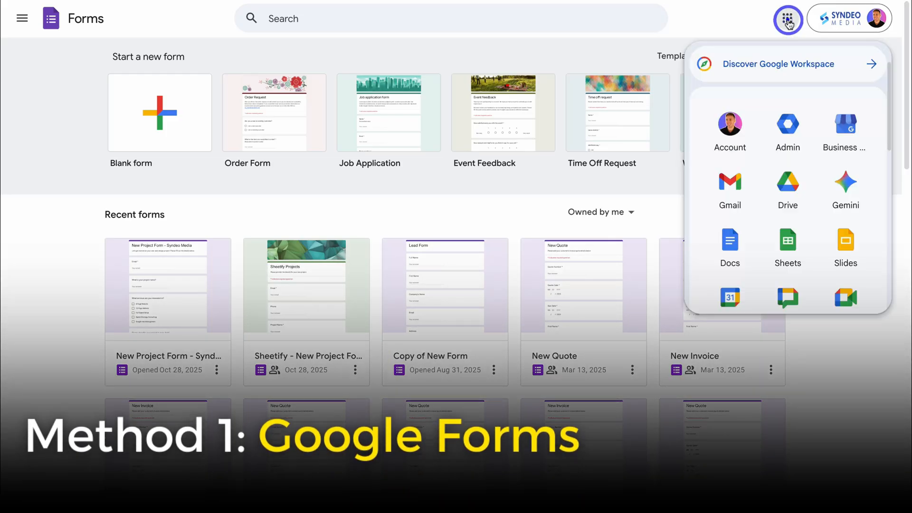
scroll(817, 186, "down", 5)
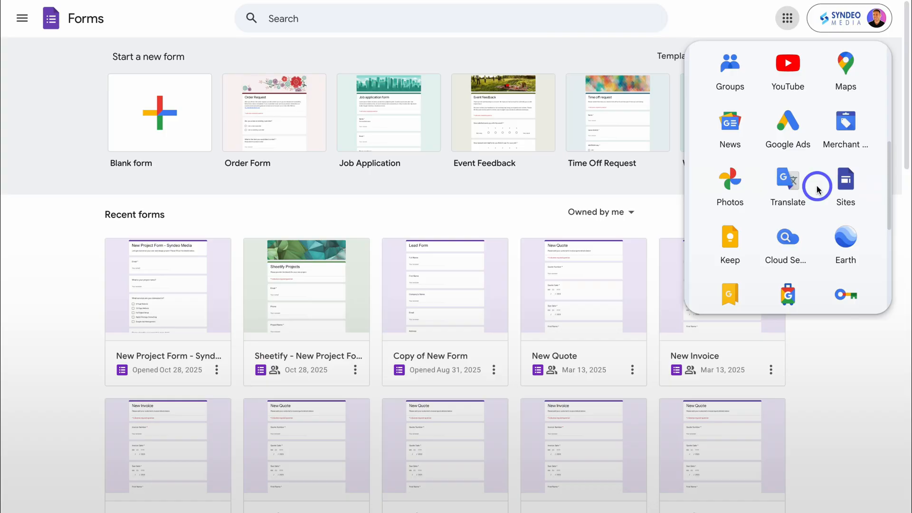
scroll(808, 174, "up", 3)
left_click(789, 20)
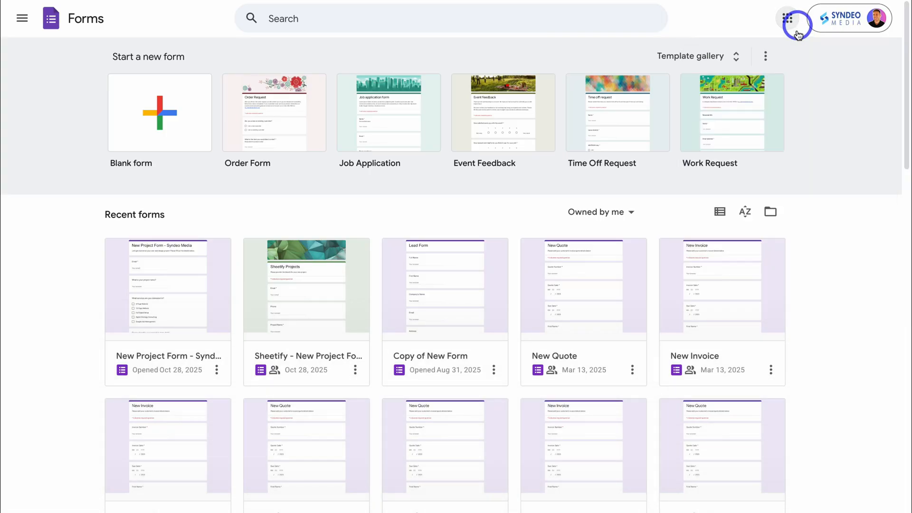
Step: Start a blank form and have Gemini draft it from "Create a booking form for online and in-person DJ lessons for beginners."
left_click(161, 103)
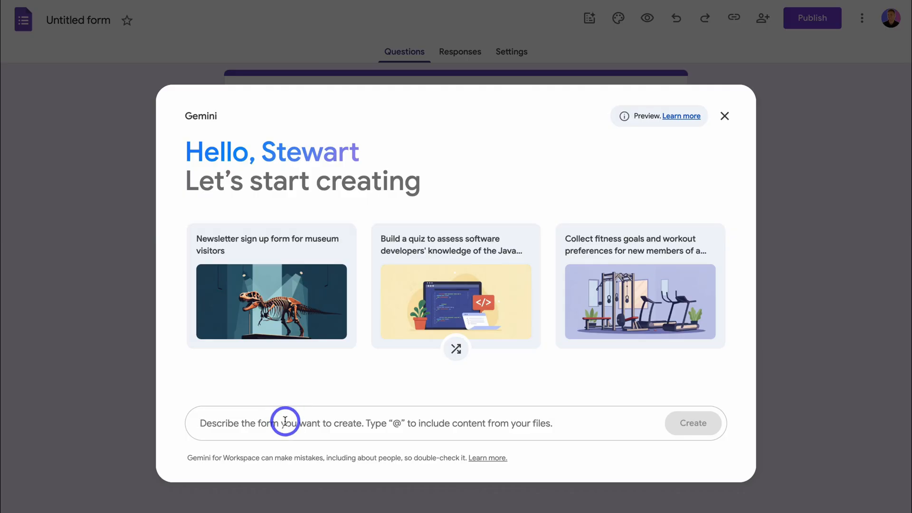
type("Create a booking form for online and in-person DJ lessons for beginners.")
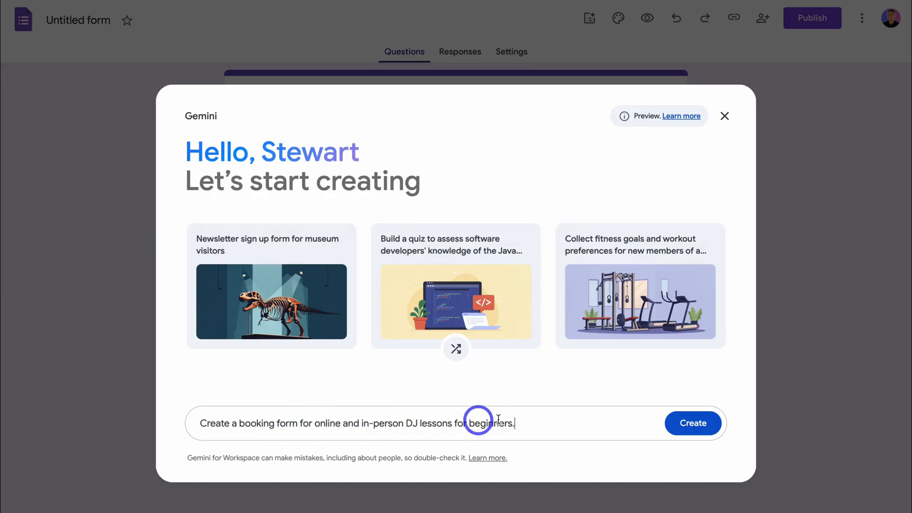
left_click(697, 425)
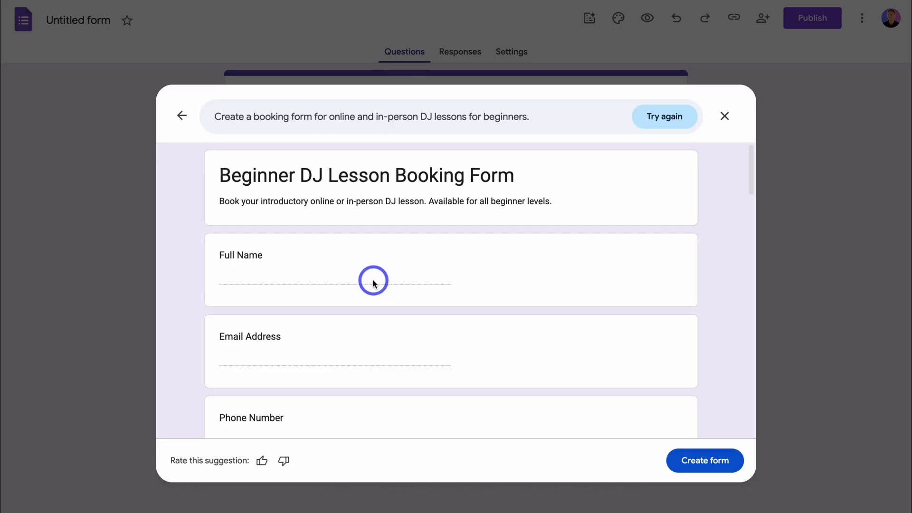
Step: Review the questions in Gemini's suggested DJ lesson booking form and create the form from that suggestion
scroll(373, 284, "down", 2)
scroll(412, 276, "down", 2)
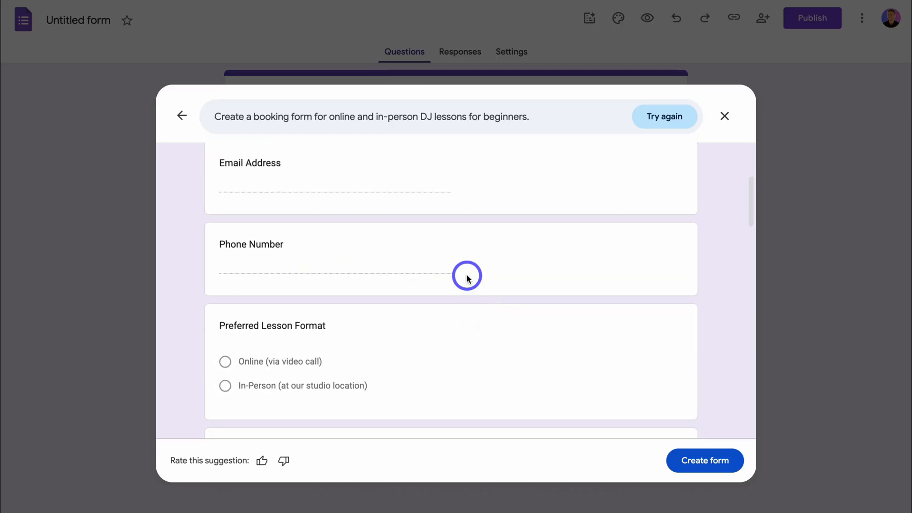
scroll(468, 276, "down", 2)
scroll(485, 240, "down", 2)
scroll(490, 241, "up", 1)
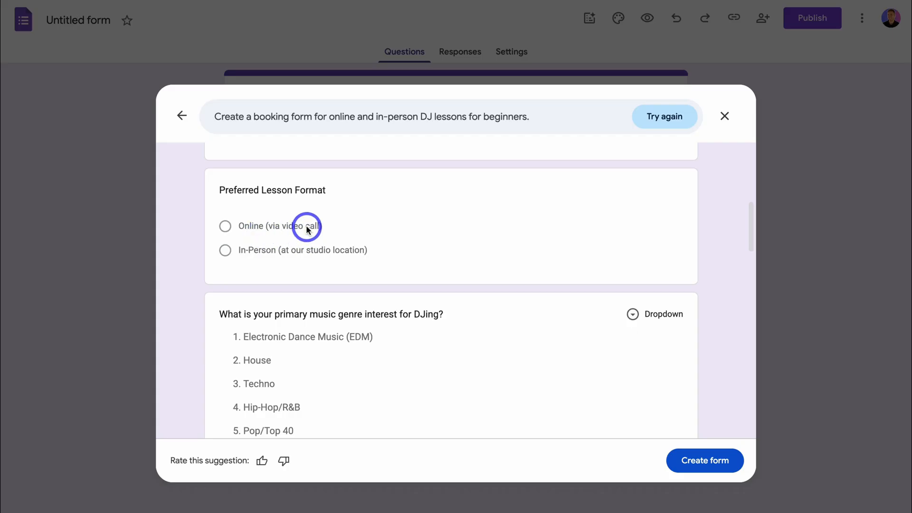
scroll(440, 255, "down", 2)
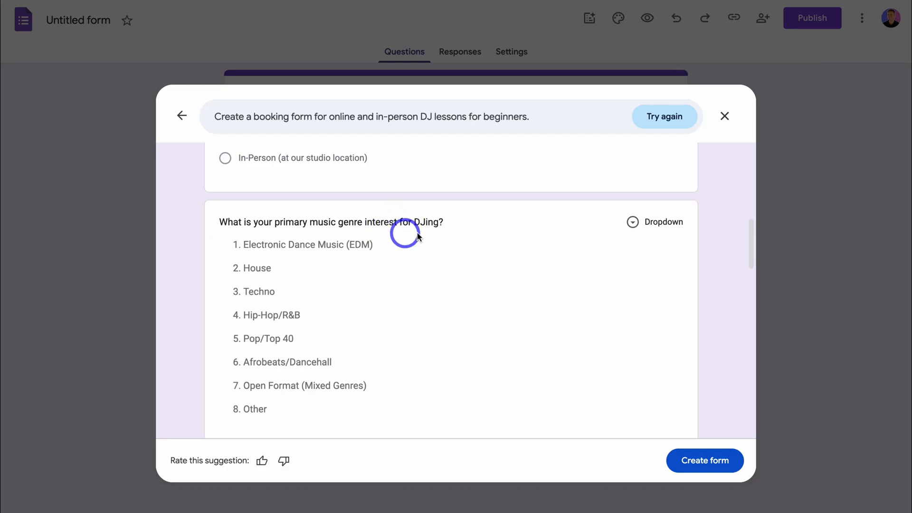
scroll(637, 244, "down", 6)
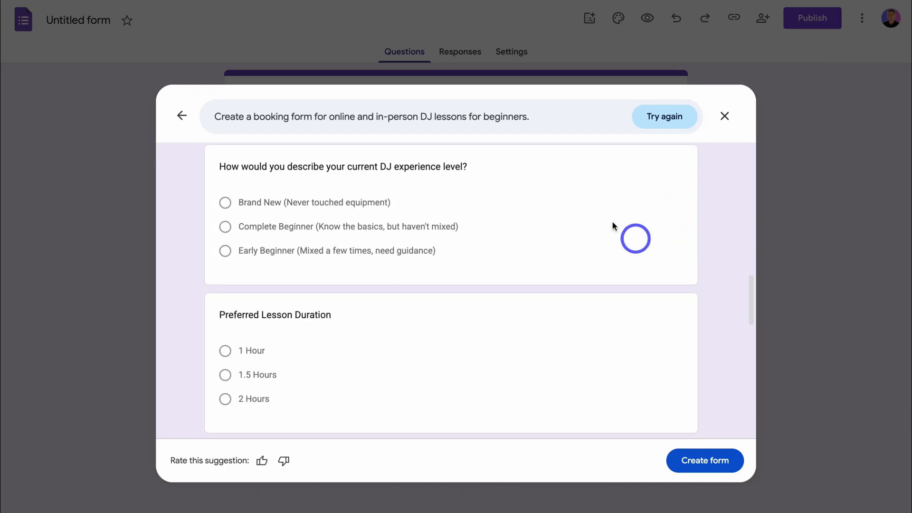
scroll(536, 223, "down", 10)
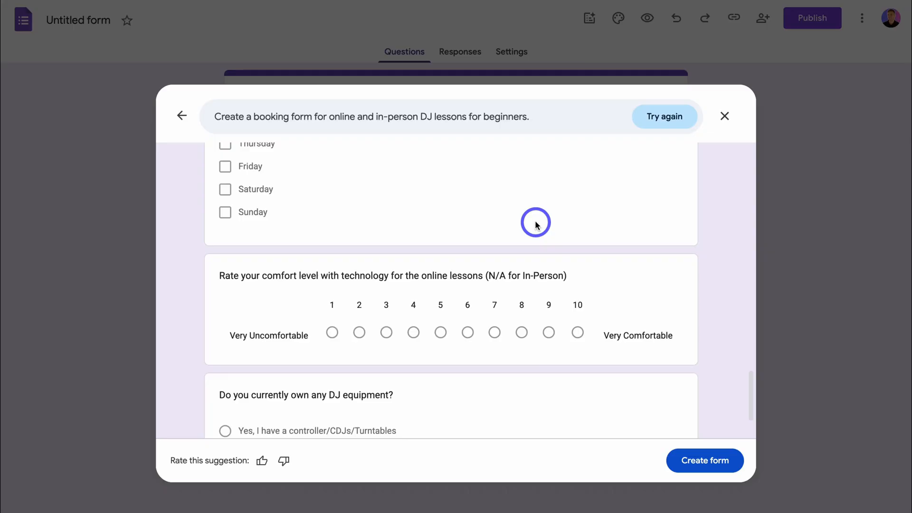
scroll(536, 223, "down", 2)
left_click(708, 464)
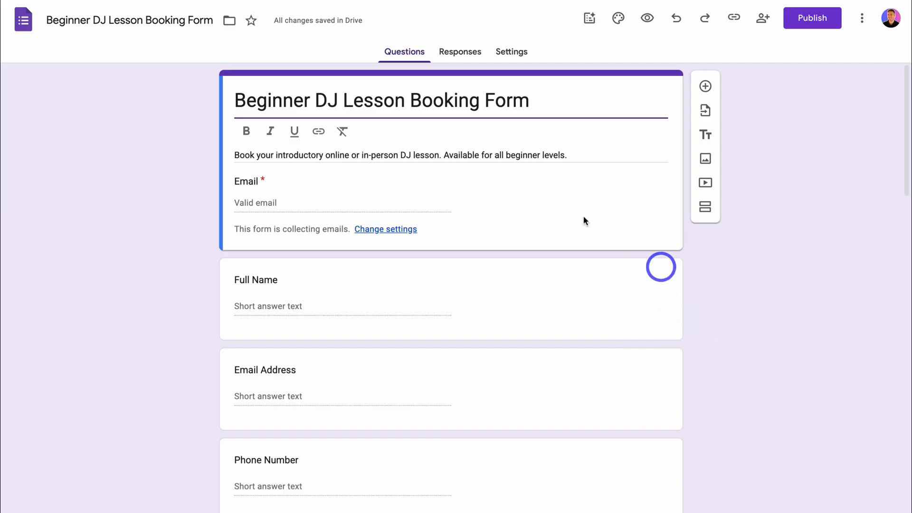
Step: Change the form's heading to "Book Your DJ Lesson with KingBeats"
triple_click(366, 99)
type("Book Your DJ Lesson with KingBeats")
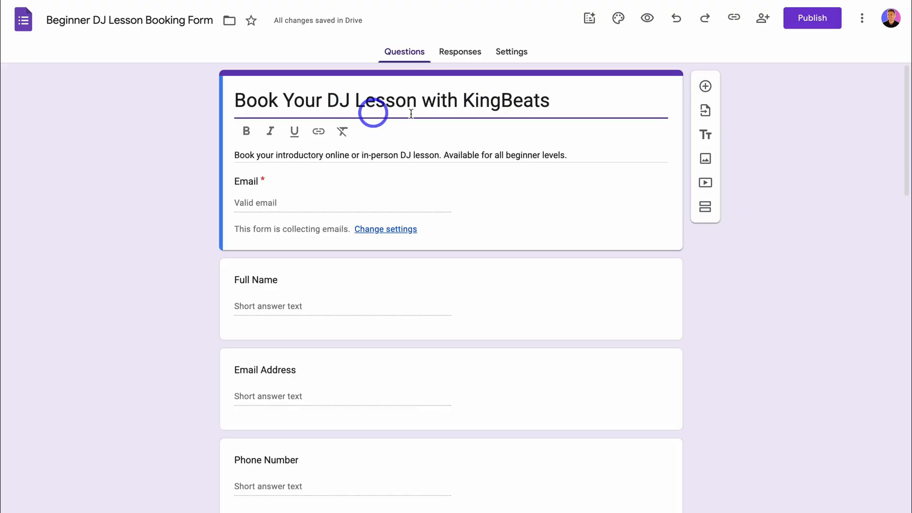
Step: Upload Cover image.jpg from the KingBeats folder as the form's header image and set the theme color to dark plum
left_click(618, 18)
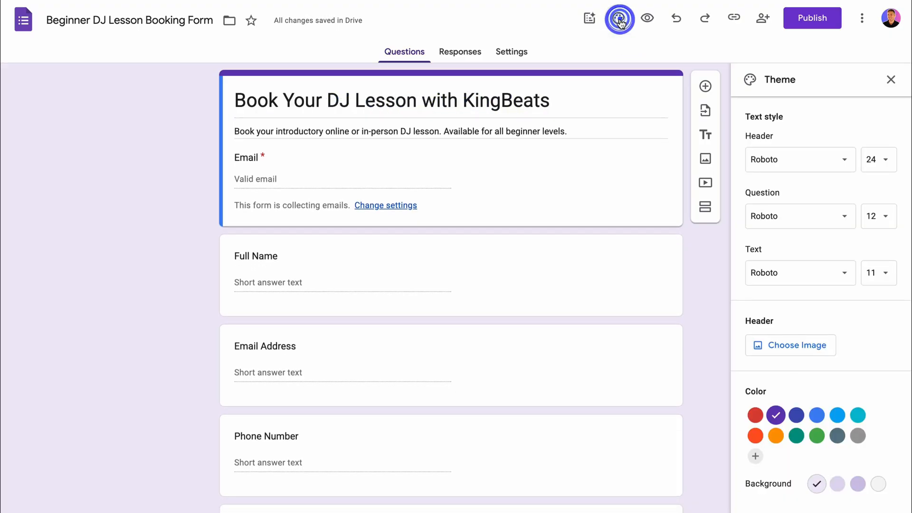
left_click(820, 348)
left_click(304, 148)
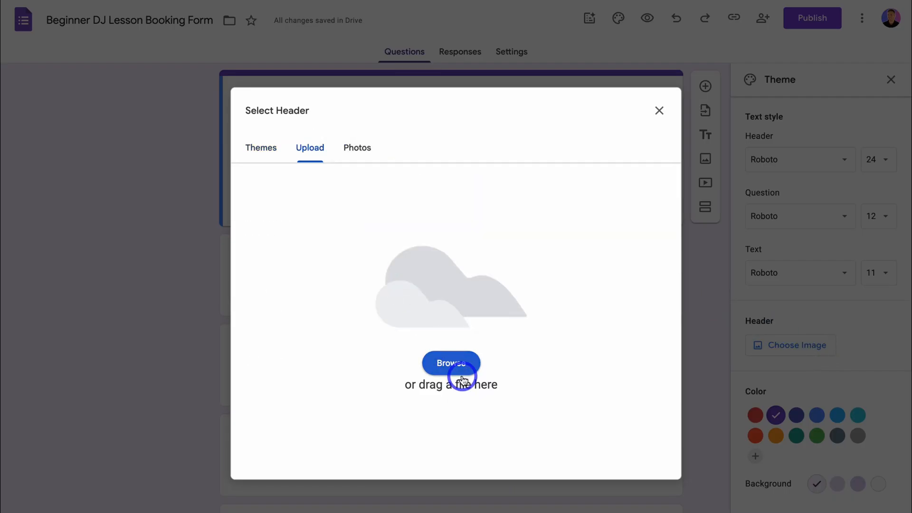
left_click(460, 371)
left_click(358, 240)
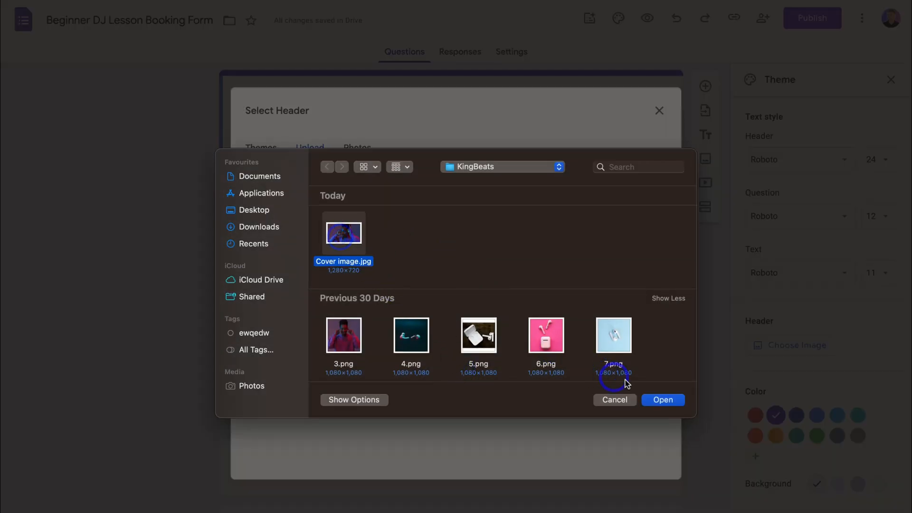
left_click(666, 402)
mouse_move(595, 326)
left_mouse_down()
mouse_move(593, 301)
mouse_move(590, 333)
left_mouse_up()
left_click(639, 457)
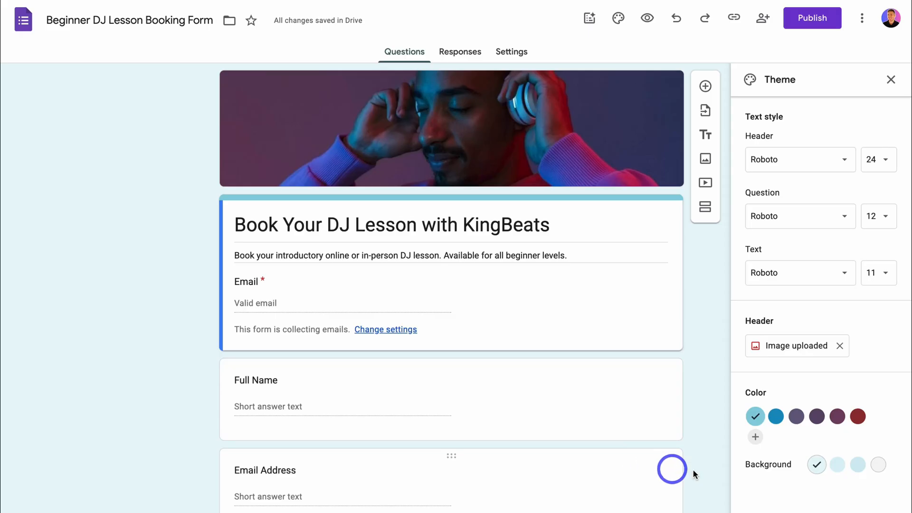
left_click(837, 418)
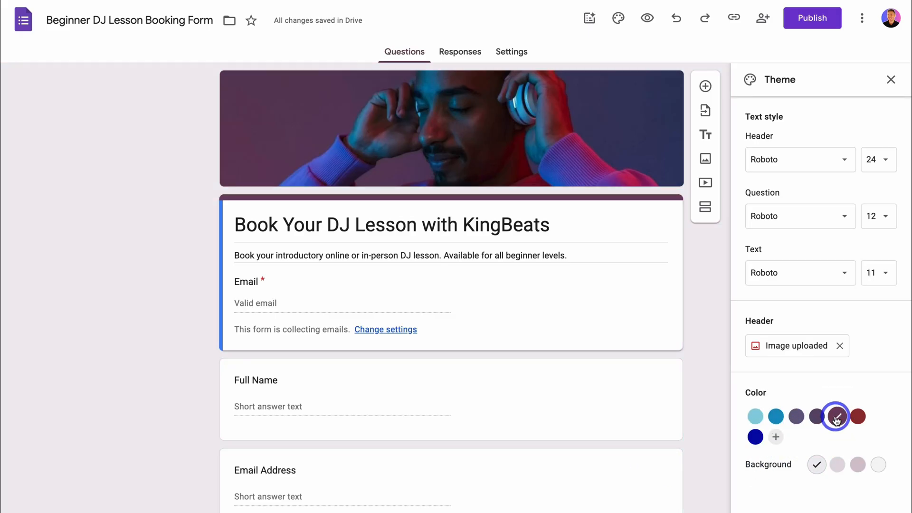
left_click(845, 271)
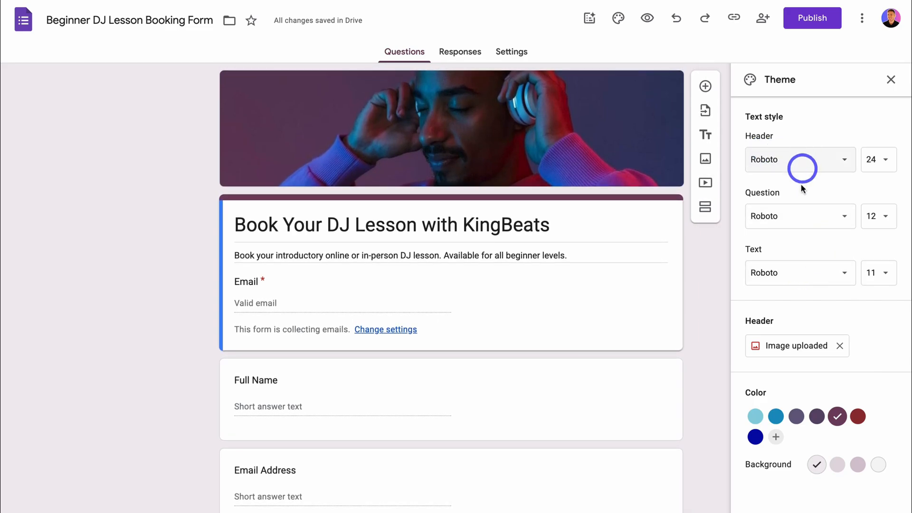
Step: Delete the question asking respondents to rate their comfort level with technology for the online lessons
scroll(617, 268, "down", 1)
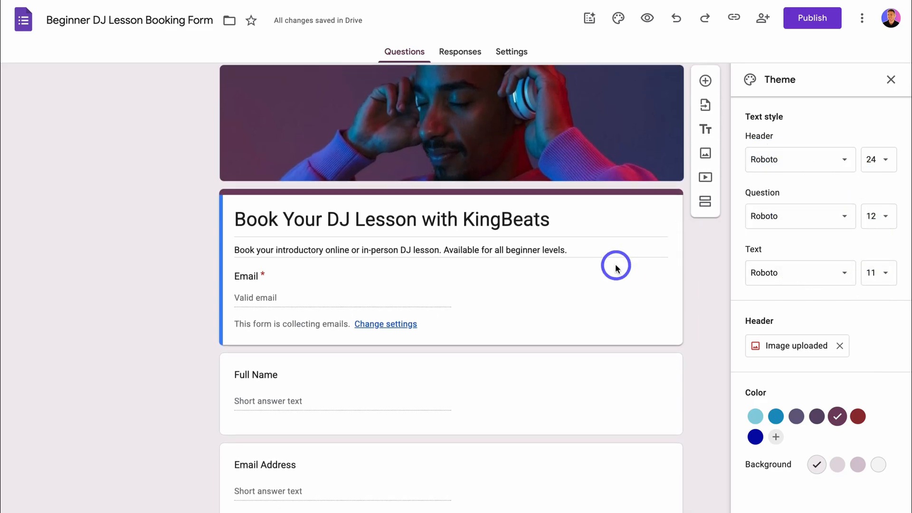
scroll(616, 266, "down", 3)
scroll(579, 239, "down", 4)
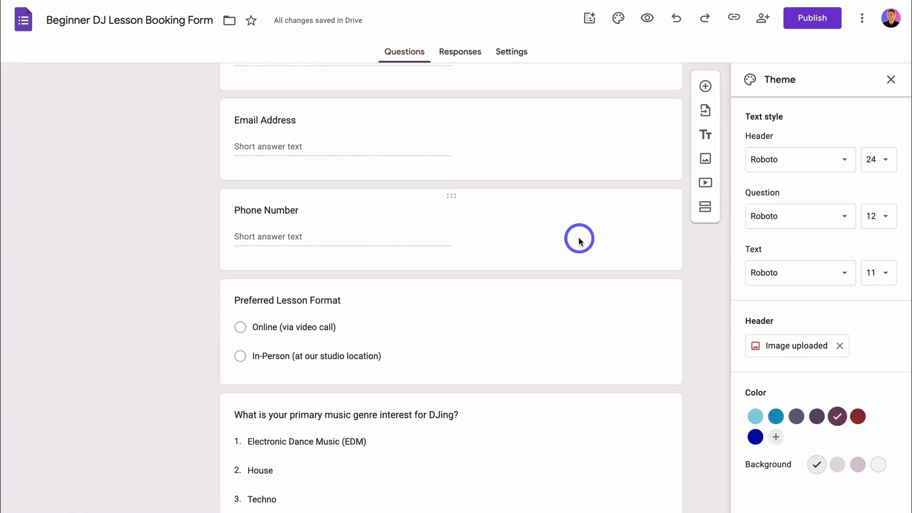
scroll(580, 239, "up", 3)
scroll(579, 239, "down", 14)
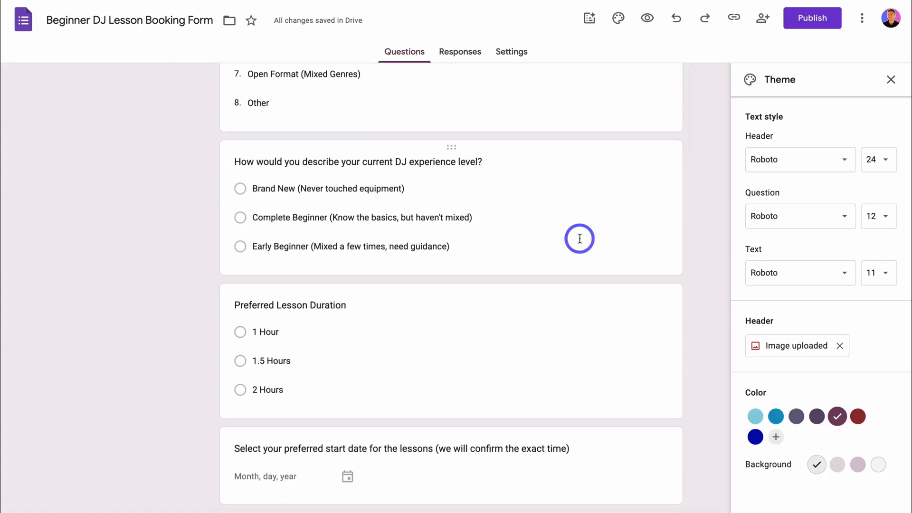
scroll(579, 233, "down", 2)
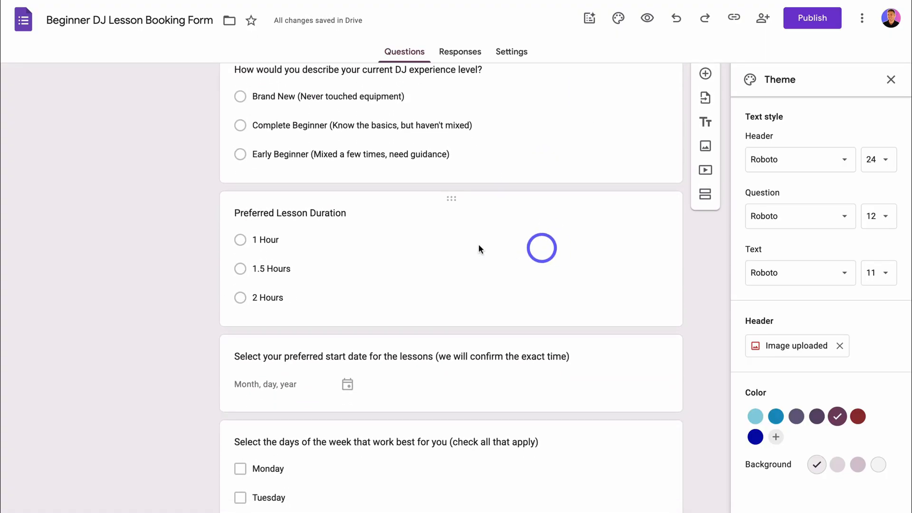
scroll(422, 243, "down", 2)
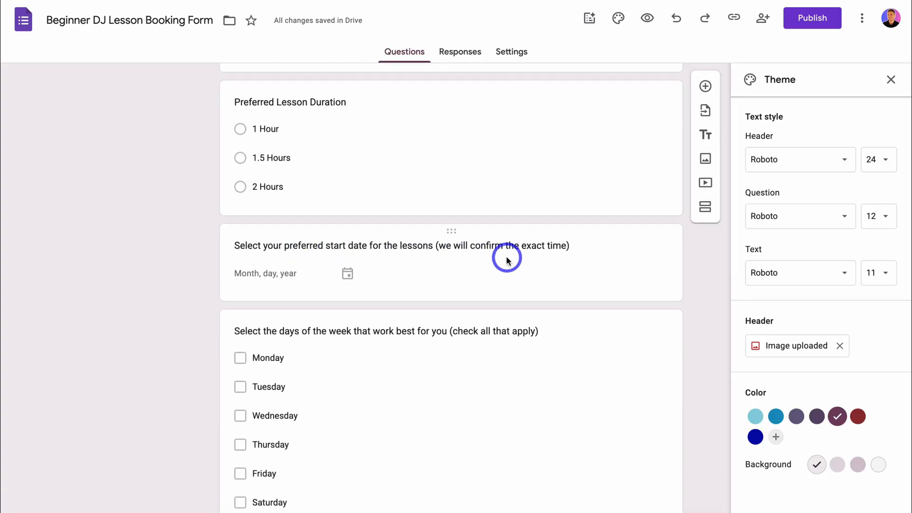
scroll(505, 257, "down", 2)
scroll(492, 285, "down", 3)
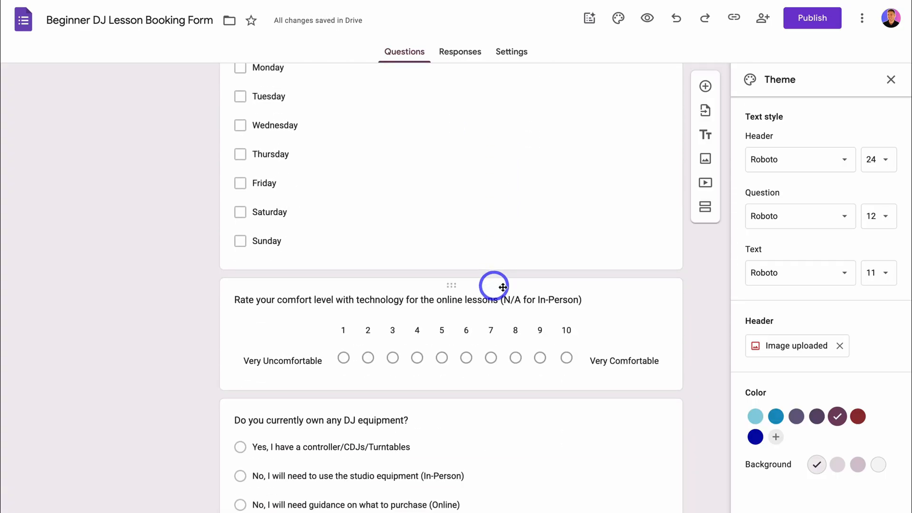
left_click(544, 284)
left_click(541, 504)
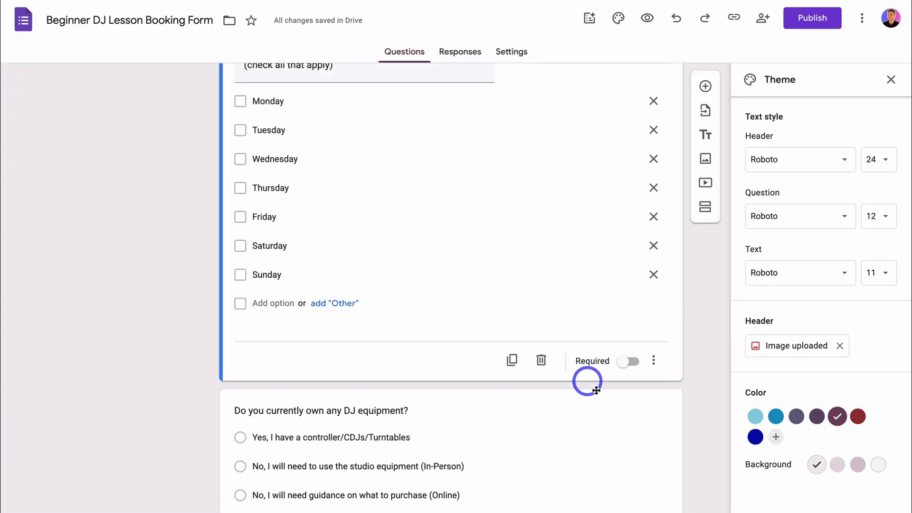
Step: Set the form's response settings to always send responders a copy of their response
left_click(890, 79)
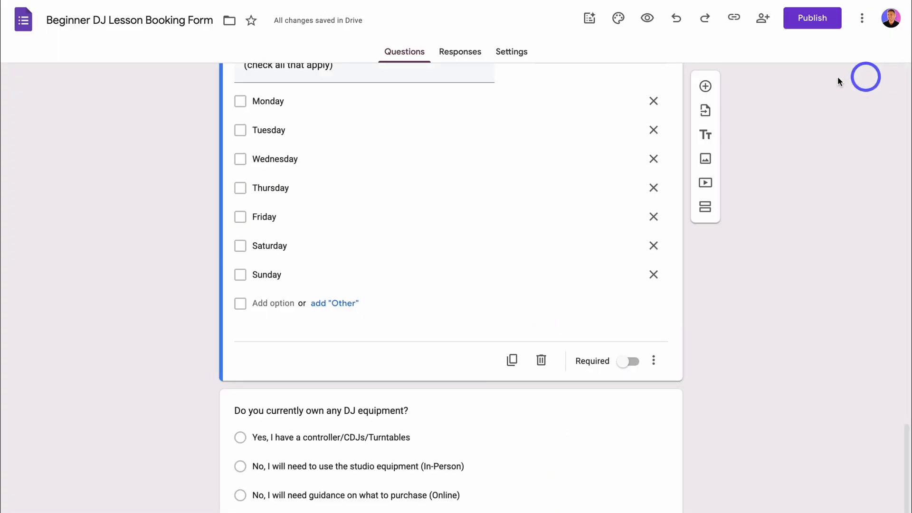
left_click(509, 56)
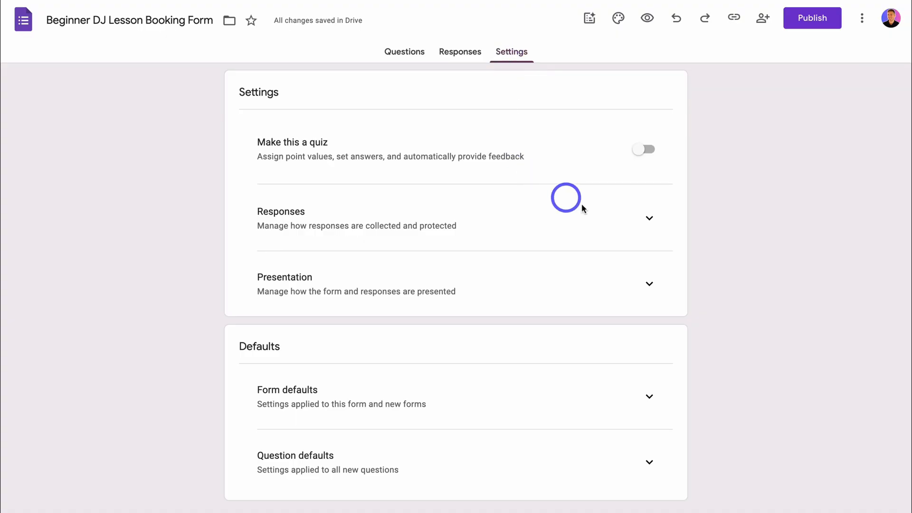
left_click(652, 219)
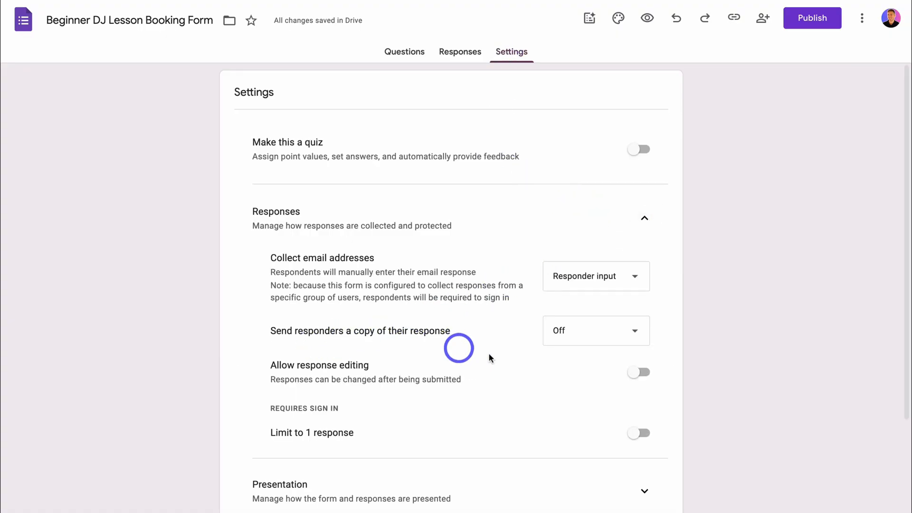
left_click(618, 332)
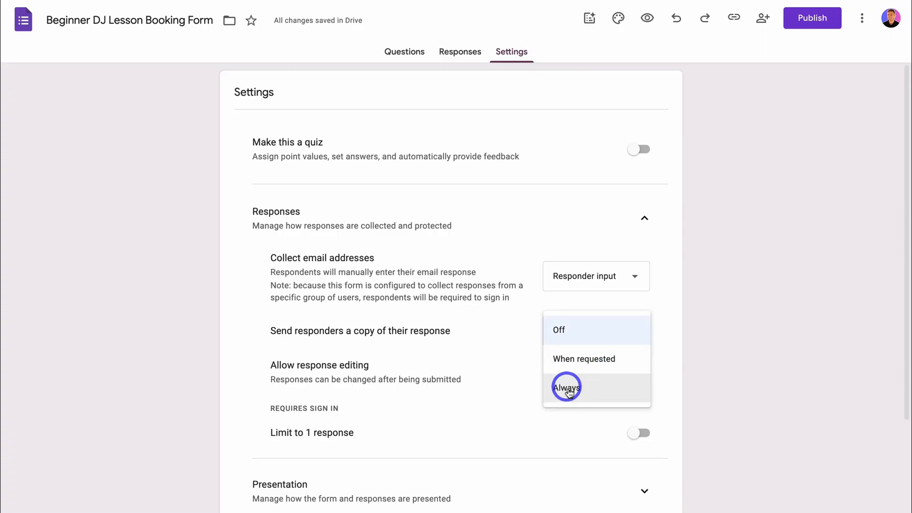
left_click(610, 387)
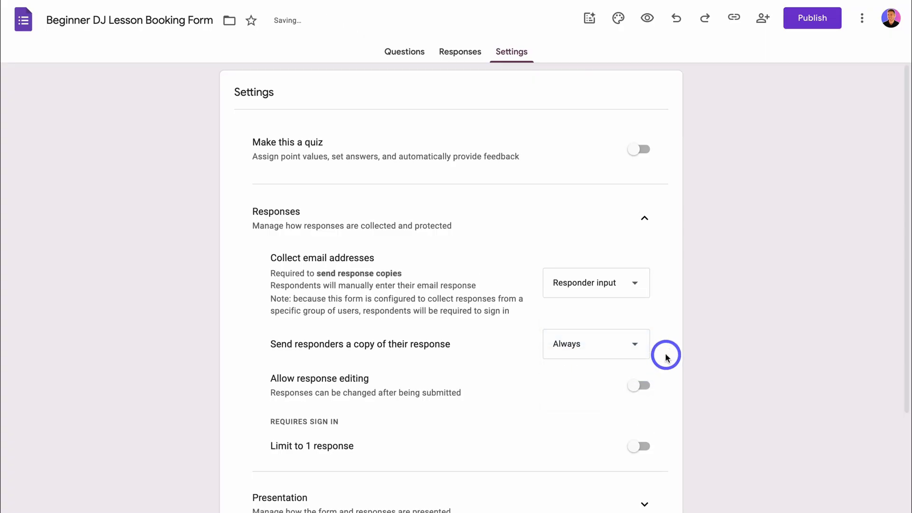
left_click(645, 219)
Step: Publish the form with responder access set to anyone with the link, and copy the responder link
left_click(462, 53)
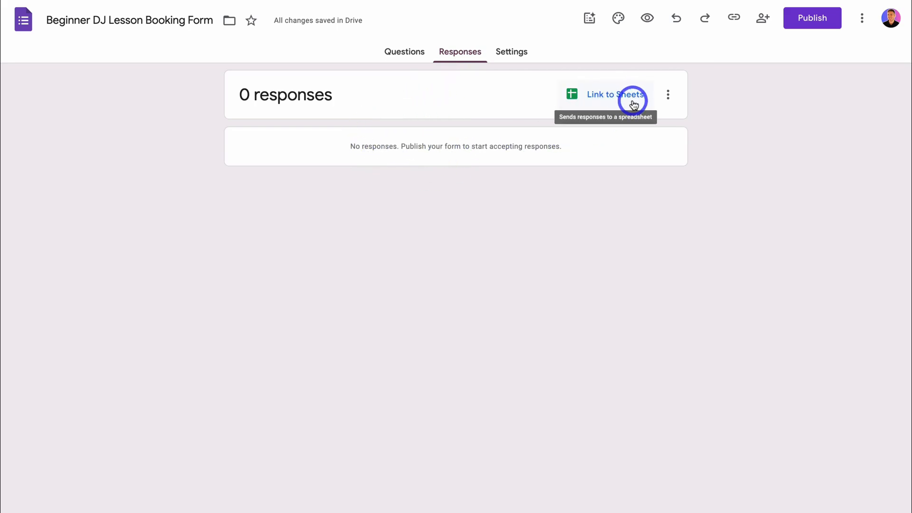
left_click(410, 53)
left_click(808, 21)
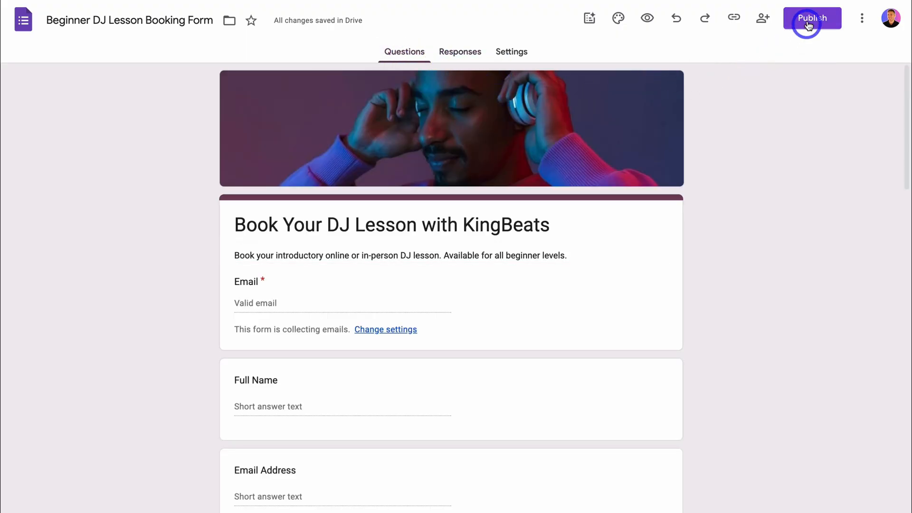
left_click(562, 109)
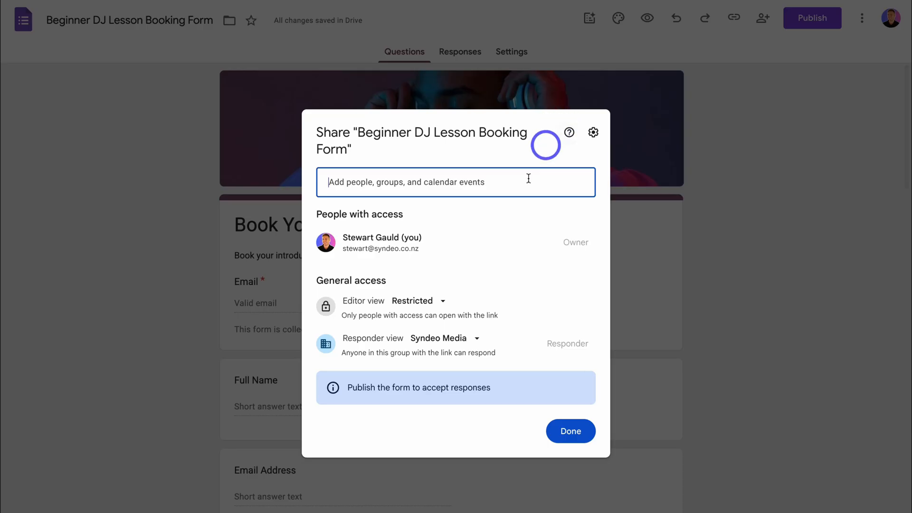
left_click(478, 339)
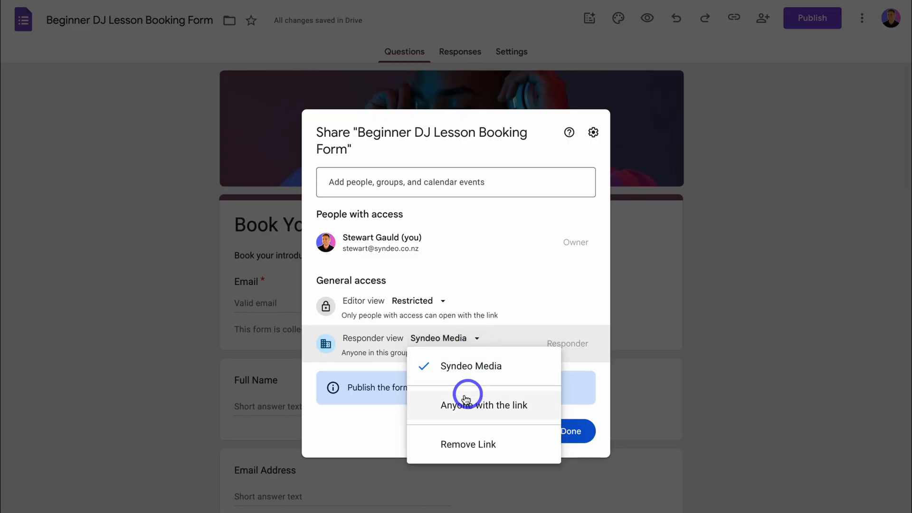
left_click(497, 404)
left_click(565, 428)
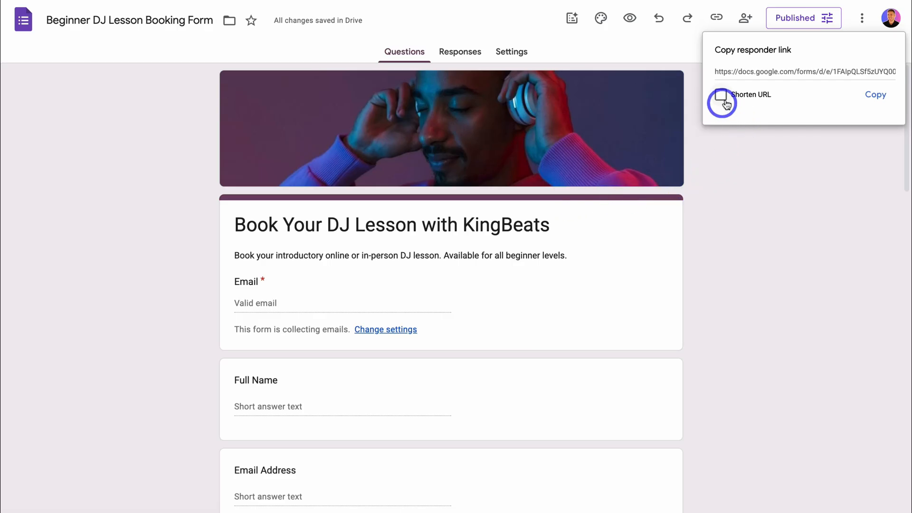
left_click(880, 98)
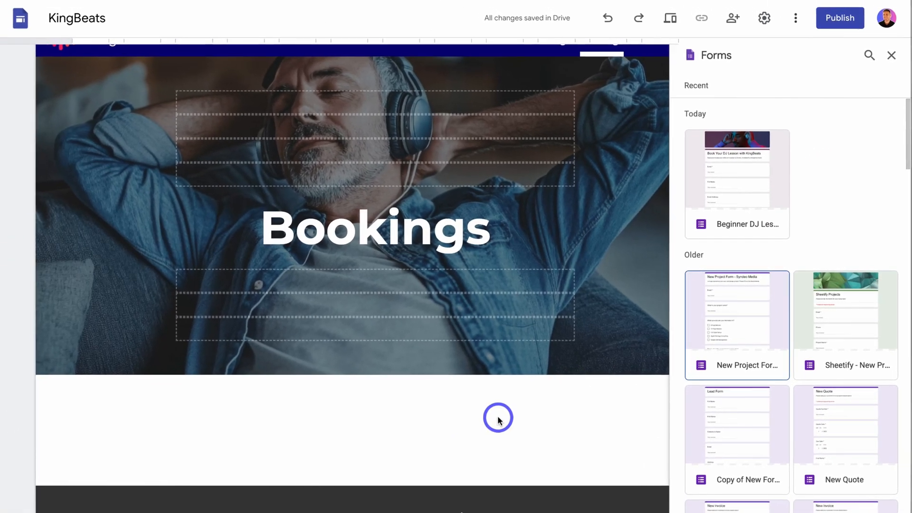
Step: In Google Sites, insert the Beginner DJ Lesson Booking Form on the Bookings page and widen it to the full section width
left_click(750, 205)
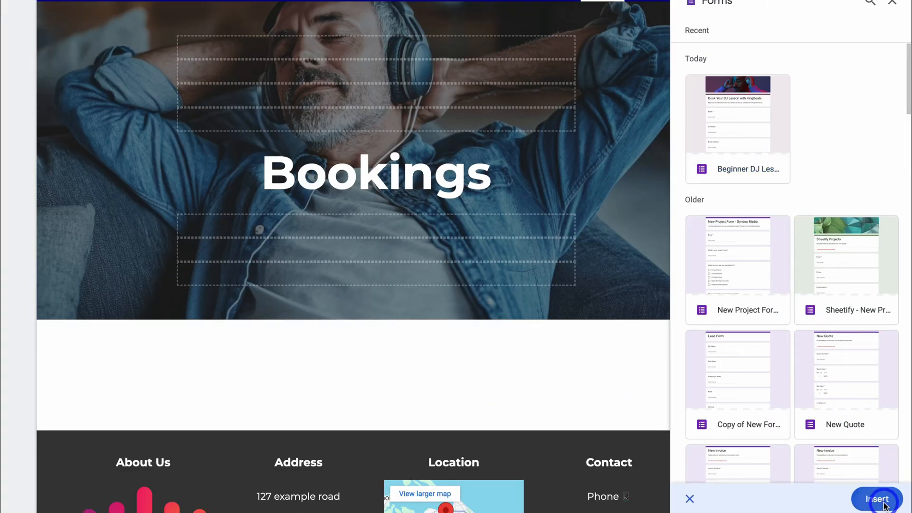
left_click(871, 512)
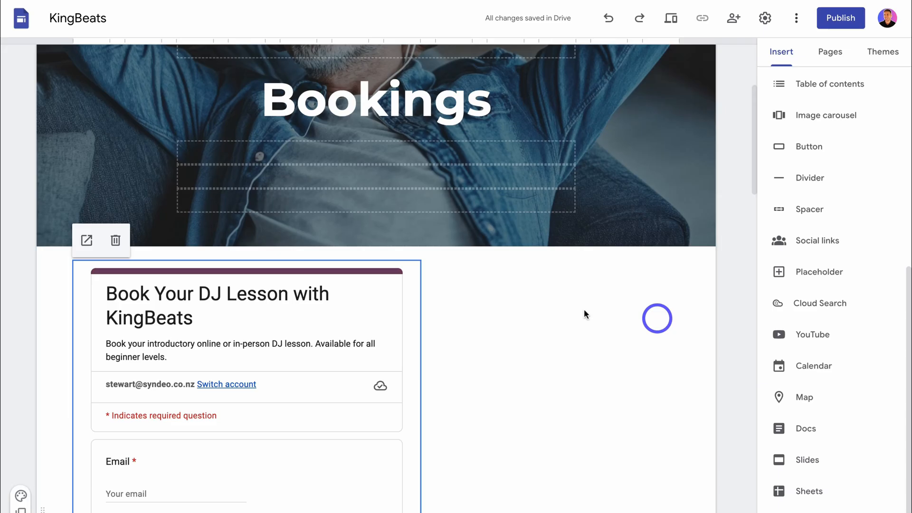
scroll(409, 309, "down", 15)
left_click_drag(418, 281, 675, 289)
scroll(629, 367, "down", 10)
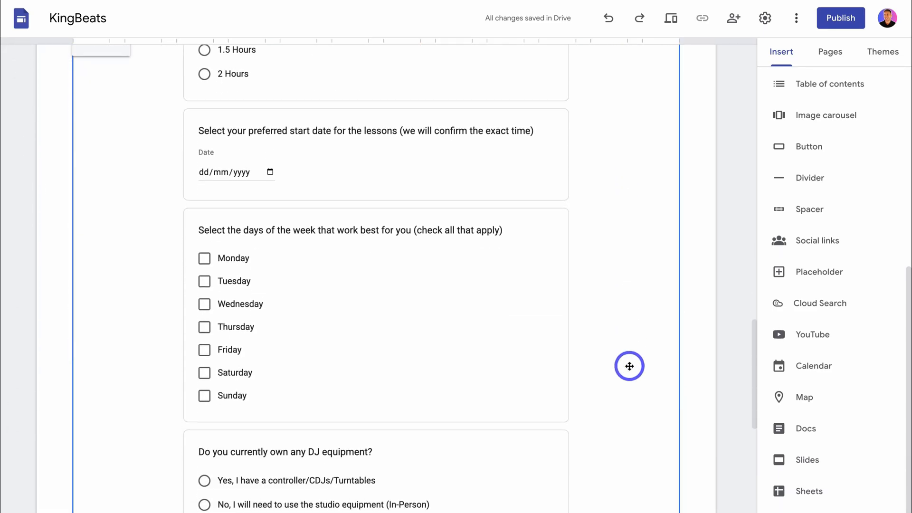
scroll(630, 367, "down", 5)
scroll(627, 364, "up", 15)
Step: Apply the Style 3 section color to the section holding the embedded booking form
left_click(20, 496)
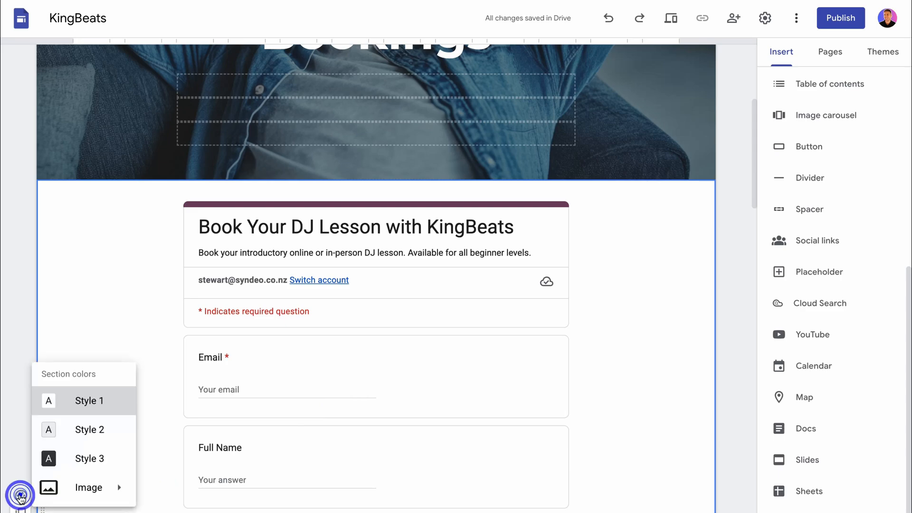
left_click(106, 460)
scroll(602, 459, "down", 10)
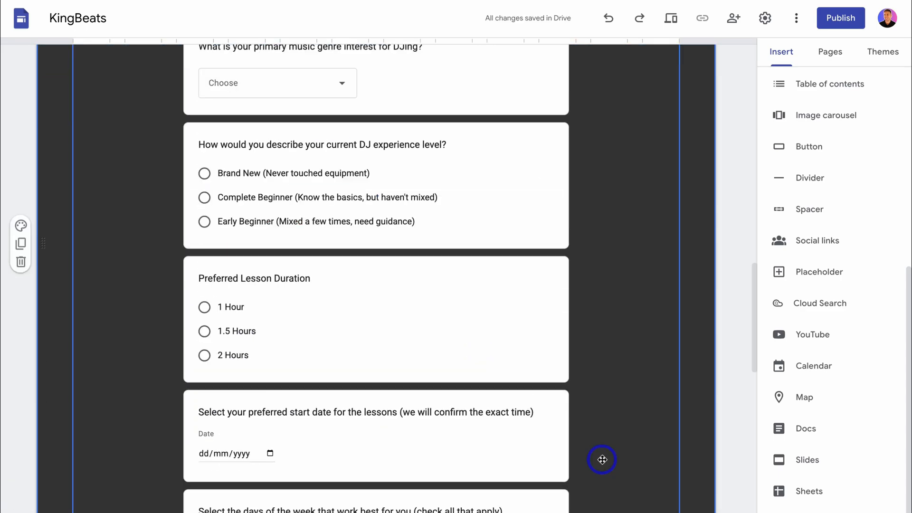
scroll(602, 460, "up", 15)
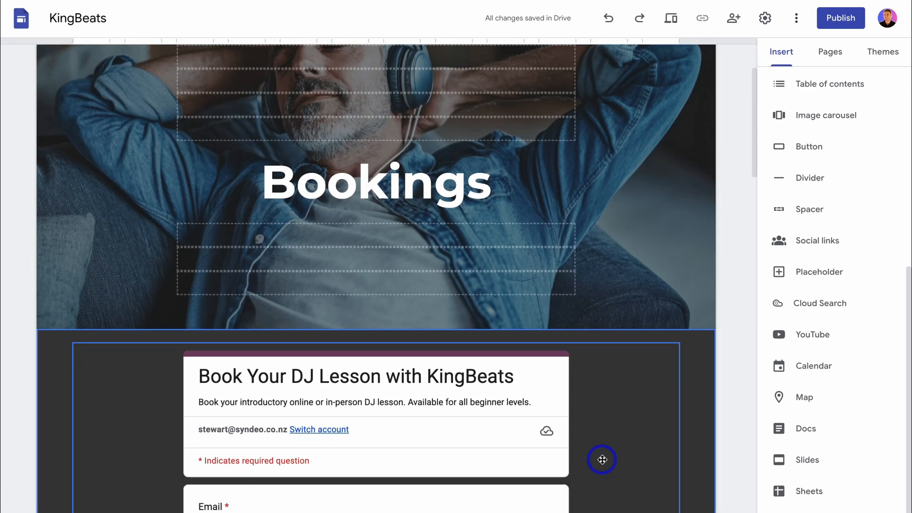
scroll(602, 459, "down", 1)
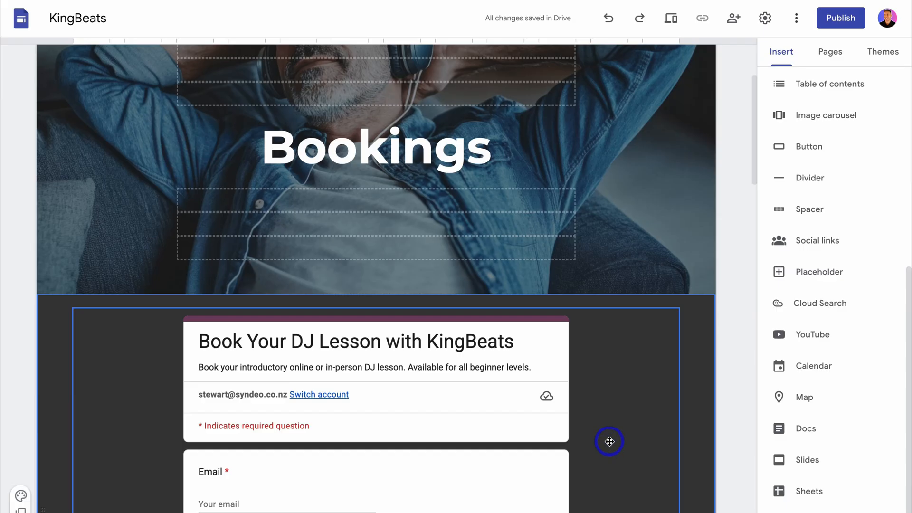
Step: Delete the section containing the embedded booking form from the Bookings page
scroll(610, 441, "down", 2)
left_click(19, 481)
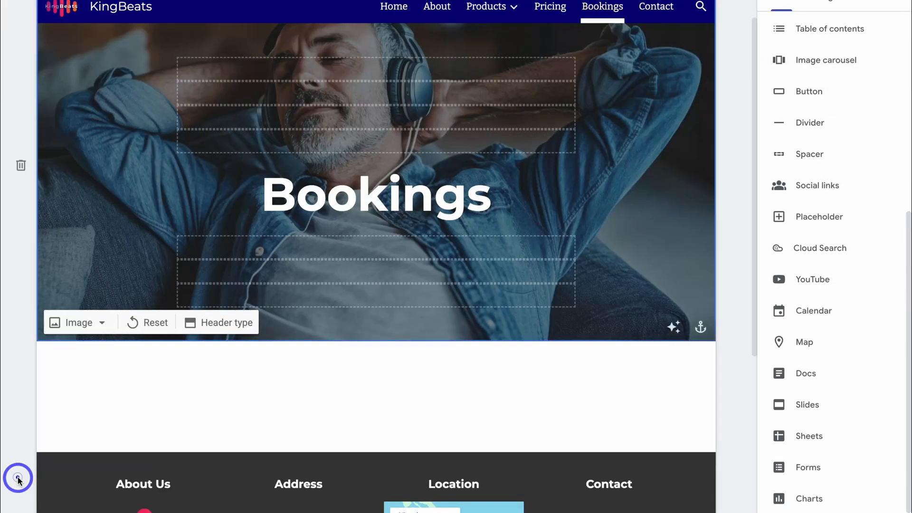
left_click(301, 419)
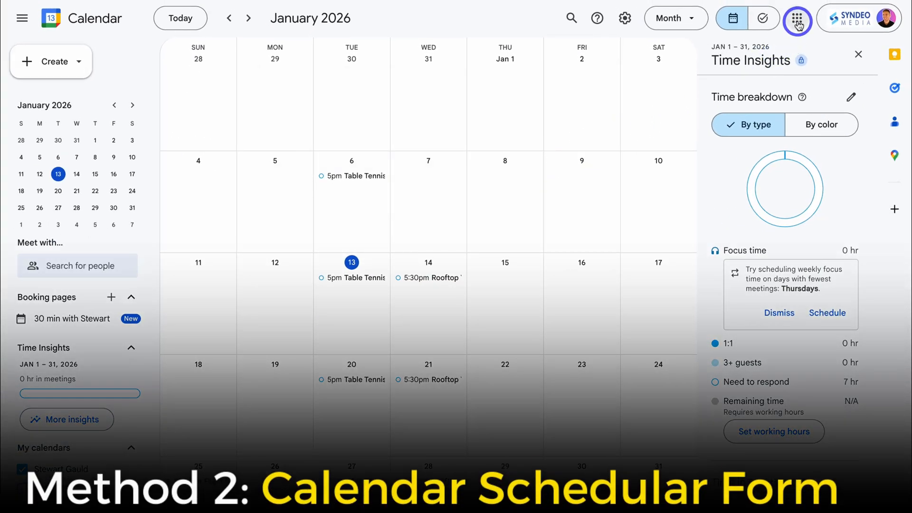
left_click(798, 19)
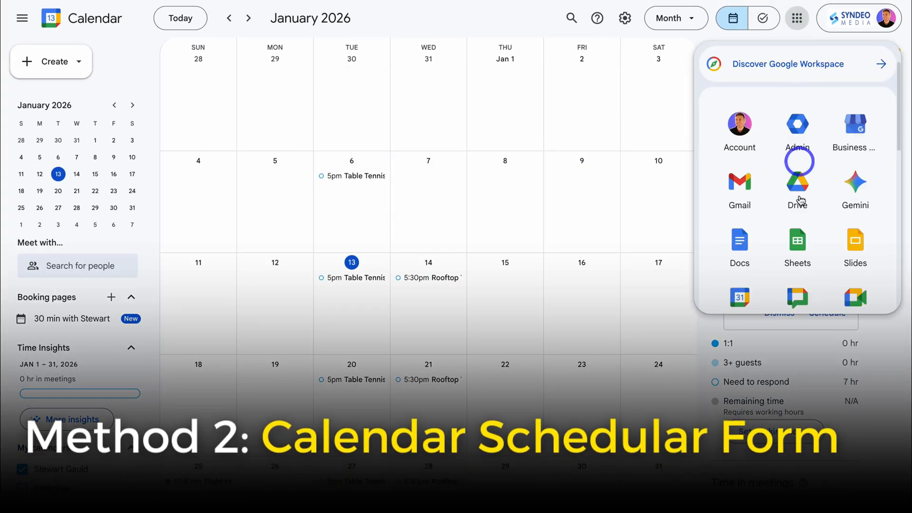
scroll(802, 200, "down", 2)
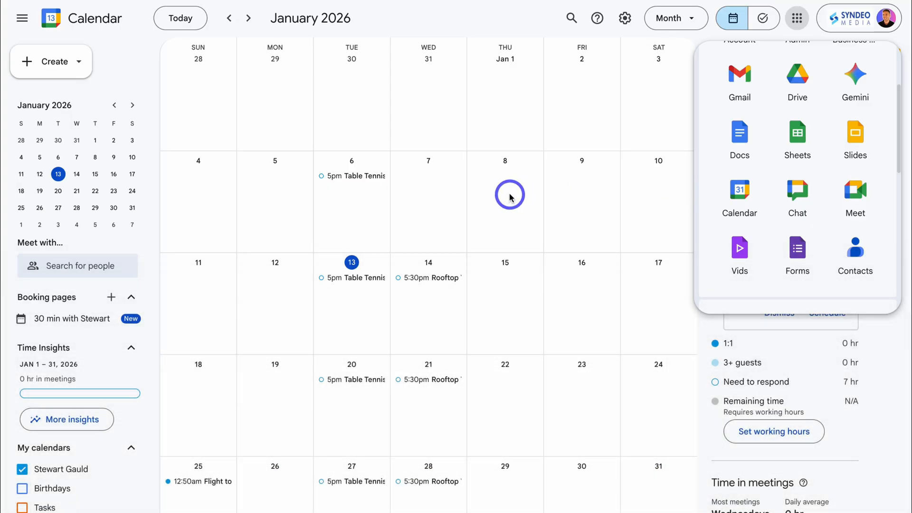
left_click(797, 18)
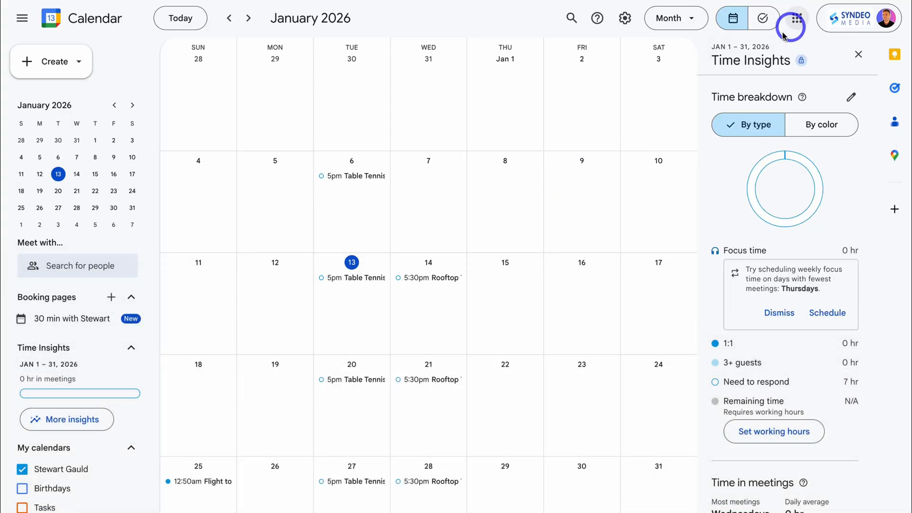
Step: Create a bookable appointment schedule titled "DJ Booking Schedule" and continue to its booking page settings
left_click(54, 62)
left_click(61, 219)
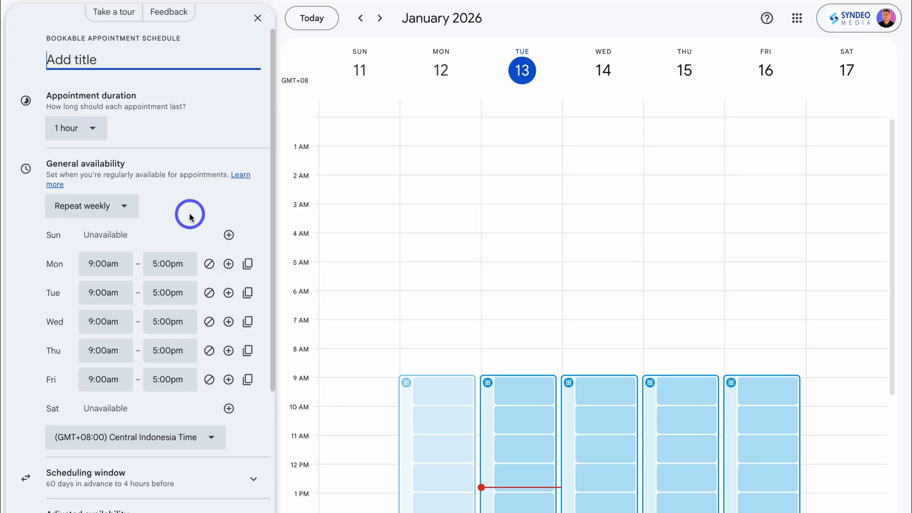
type("DJ Booking Schedule")
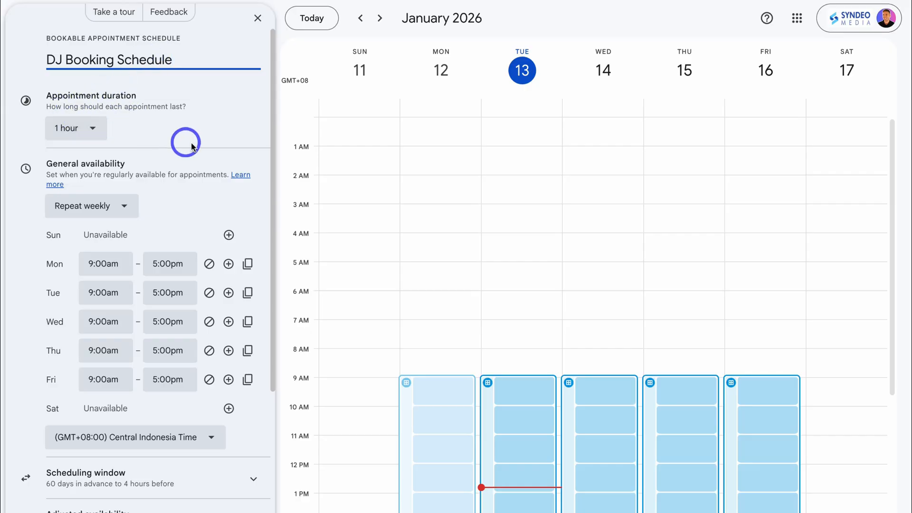
scroll(188, 141, "down", 3)
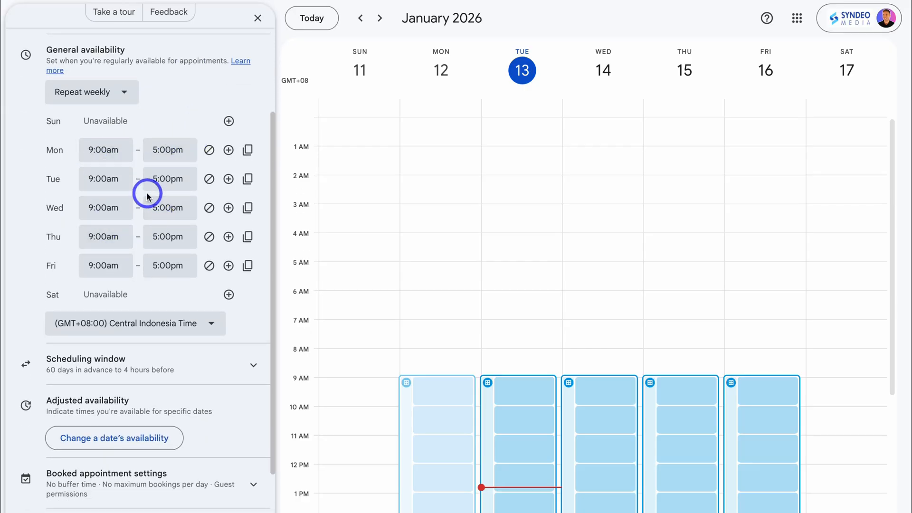
scroll(147, 195, "down", 2)
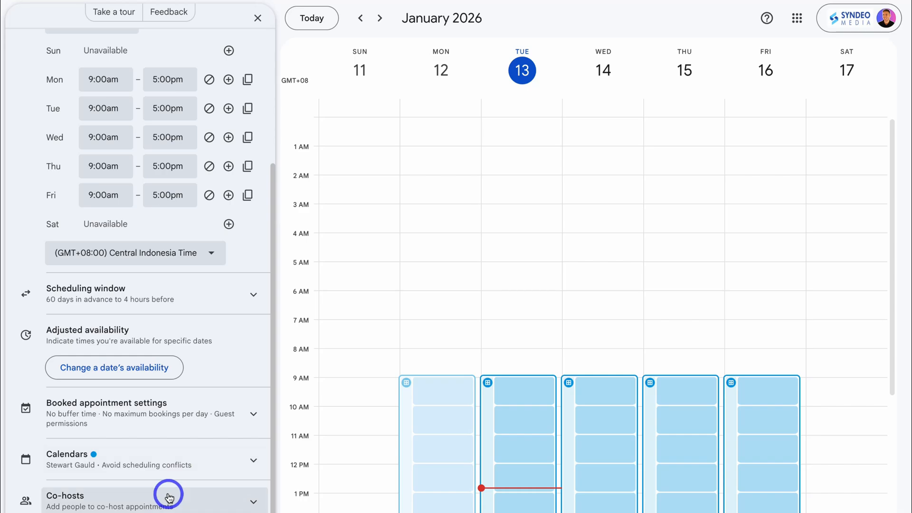
left_click(243, 512)
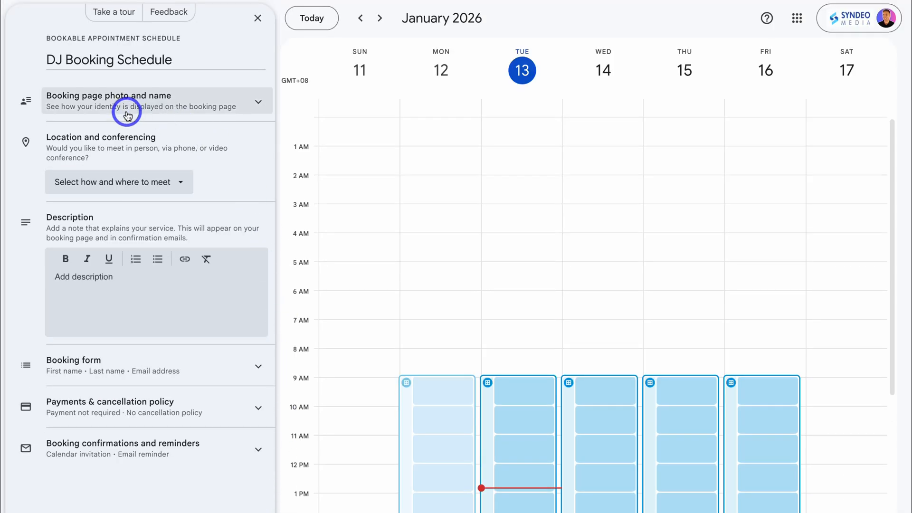
Step: Set the appointment location to Google Meet video conferencing and enter the description "Please book your first DJ lesson with KingBeats here."
left_click(247, 101)
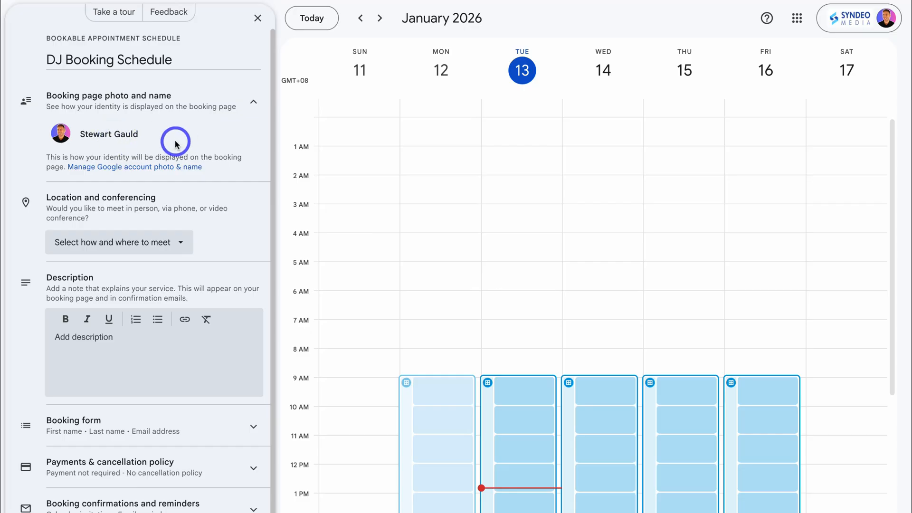
left_click(143, 242)
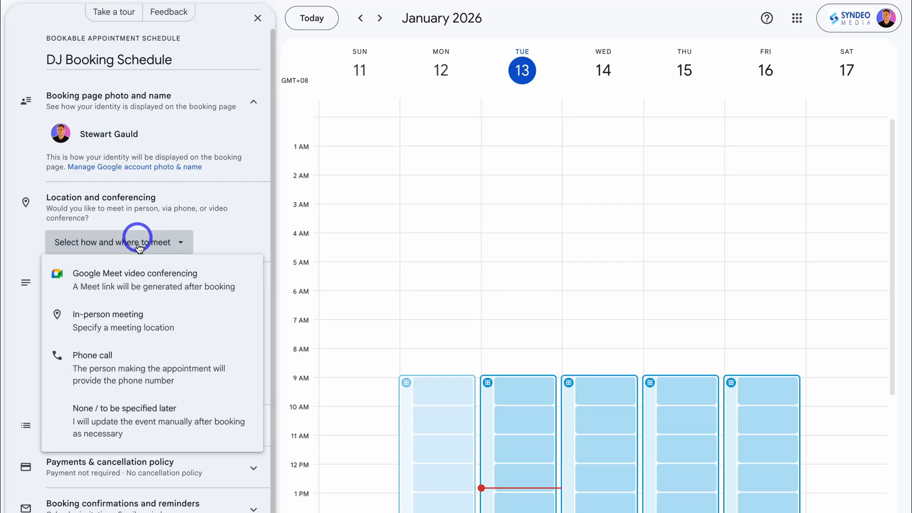
left_click(129, 284)
left_click(138, 243)
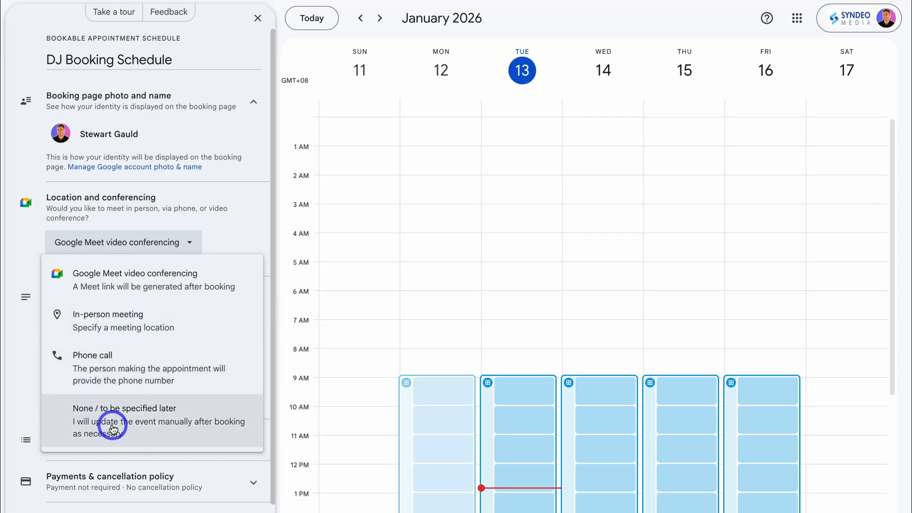
left_click(232, 241)
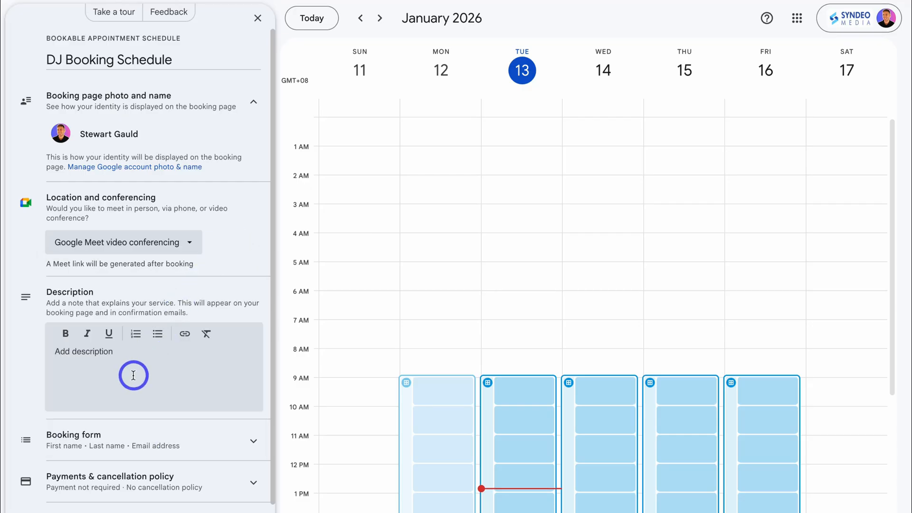
type("Please book your first DJ lesson with KingBeats here.")
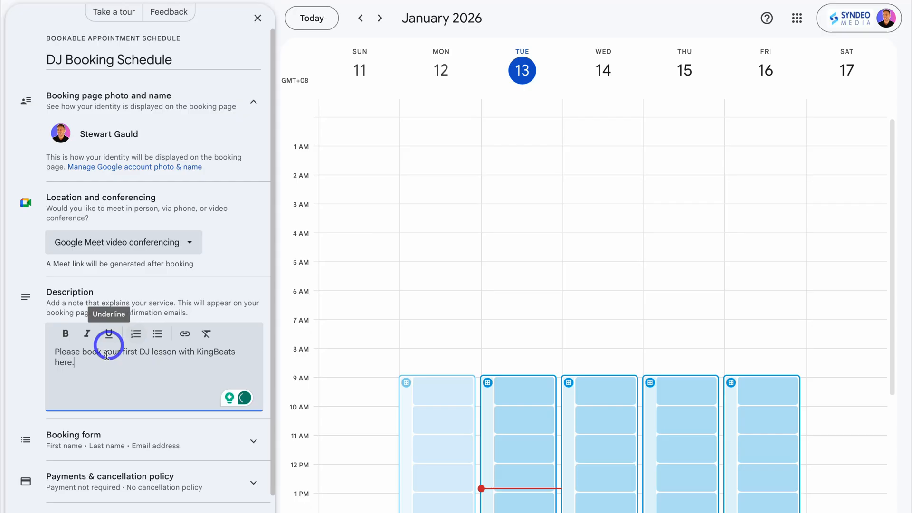
Step: Add an optional phone number item to the appointment schedule's booking form
scroll(125, 366, "down", 1)
left_click(203, 417)
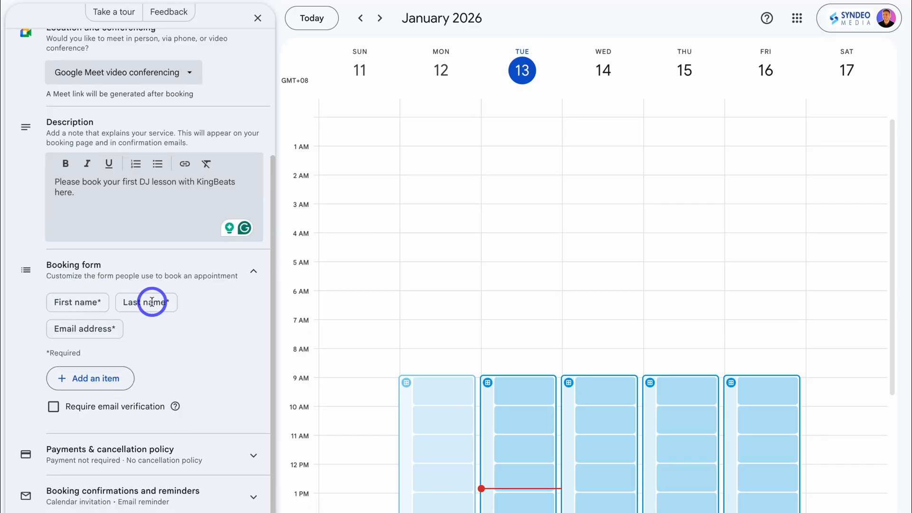
left_click(76, 378)
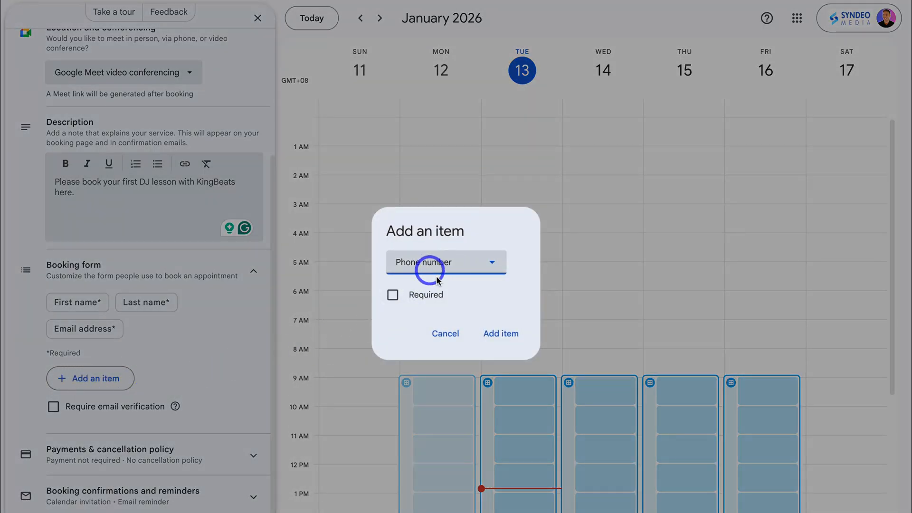
left_click(492, 334)
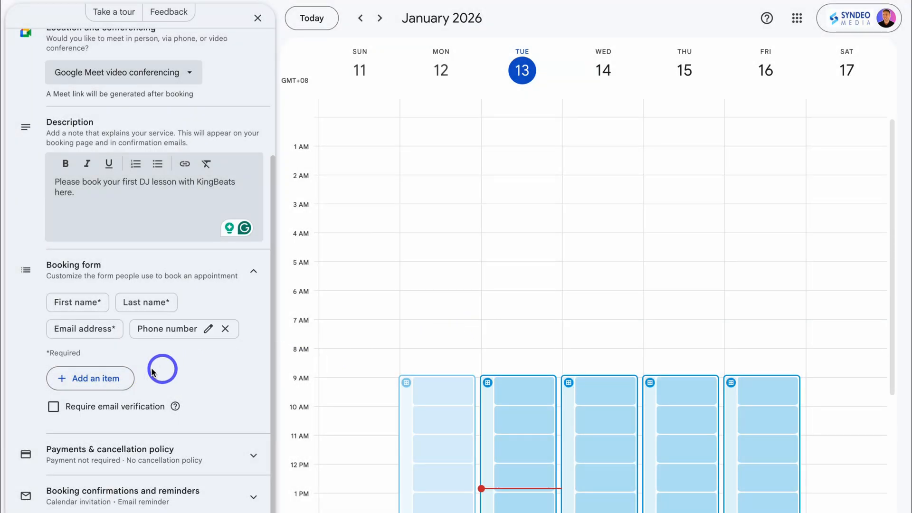
Step: Add the required custom item "Tell us about your experience as a DJ." to the booking form and save the schedule
left_click(96, 376)
left_click(388, 284)
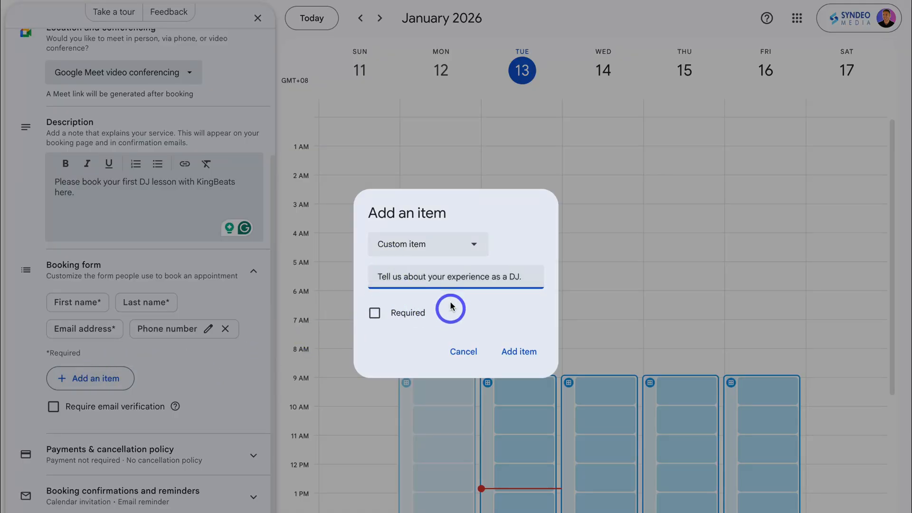
left_click(375, 312)
left_click(519, 352)
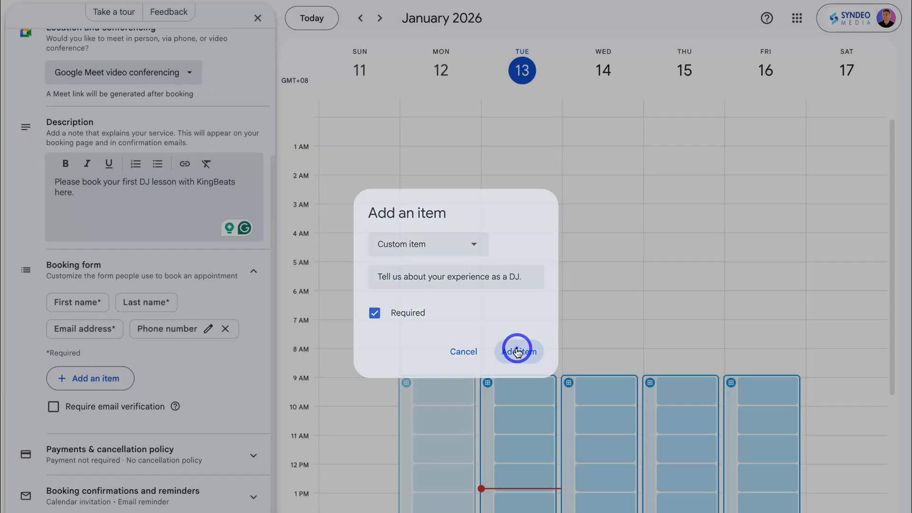
scroll(218, 357, "down", 1)
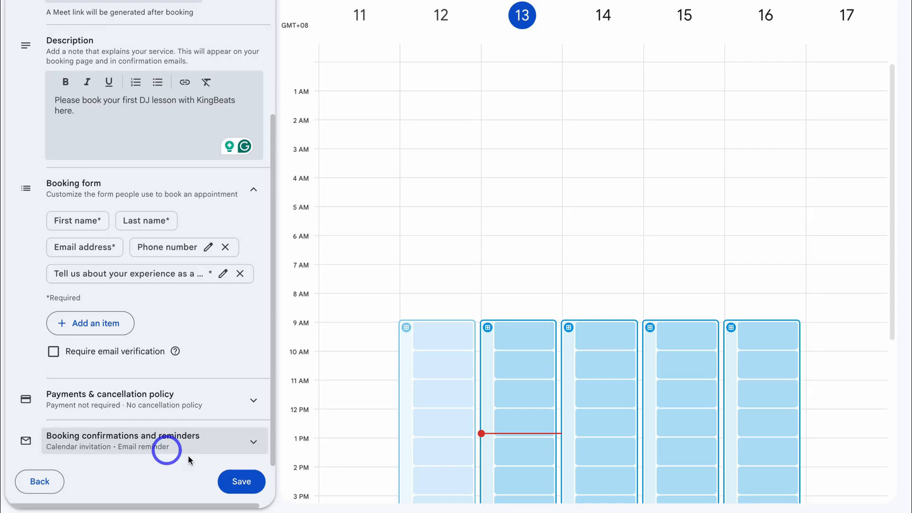
left_click(241, 480)
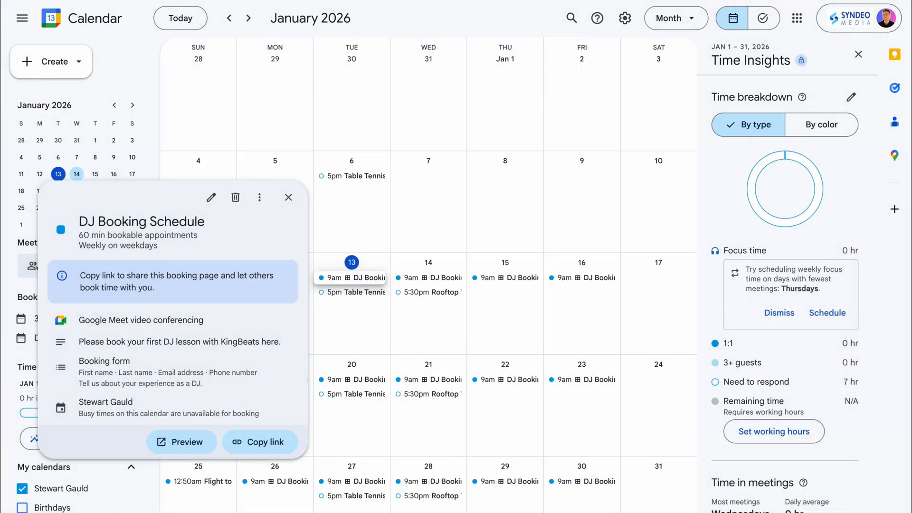
Step: Copy the website embed code for the DJ Booking Schedule's inline booking page from its sharing options
left_click(259, 198)
left_click(317, 227)
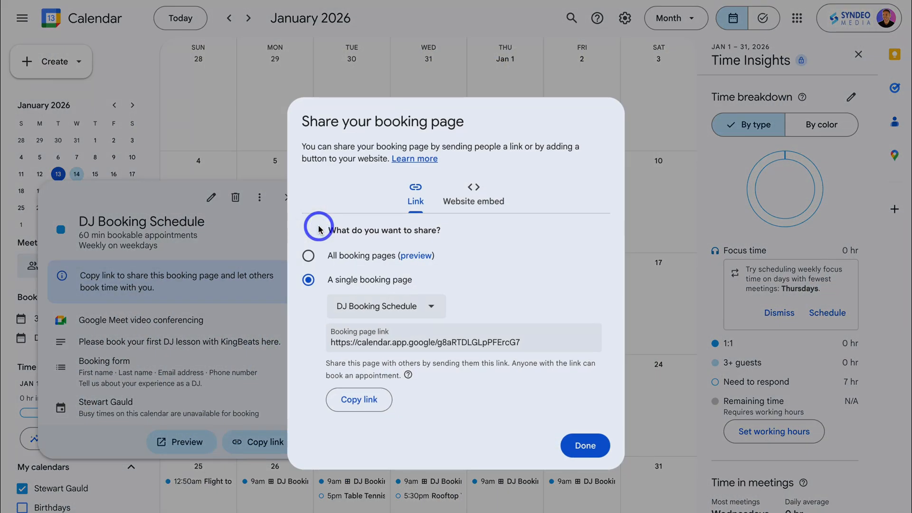
left_click(477, 203)
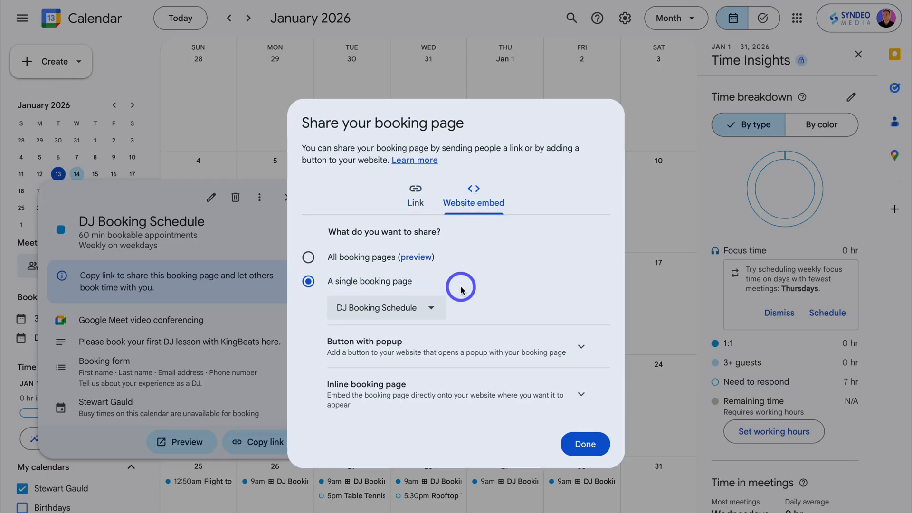
left_click(581, 346)
left_click(580, 258)
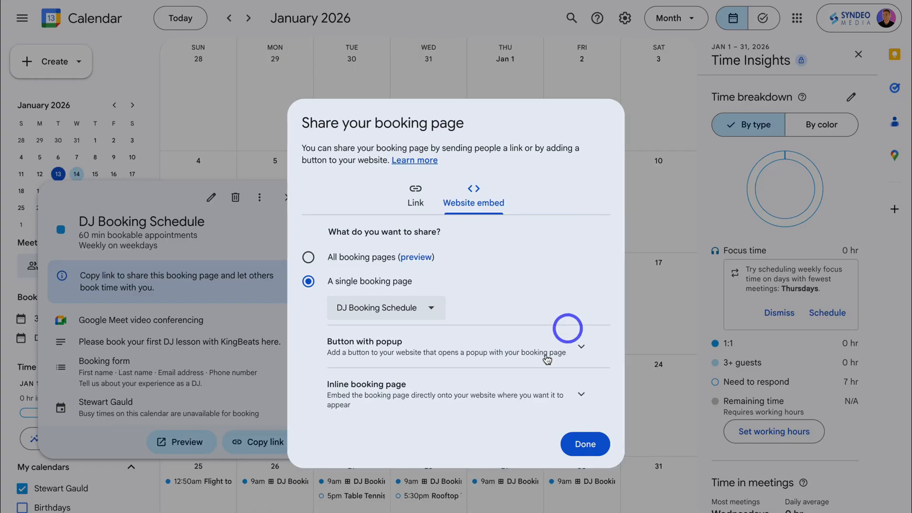
left_click(569, 389)
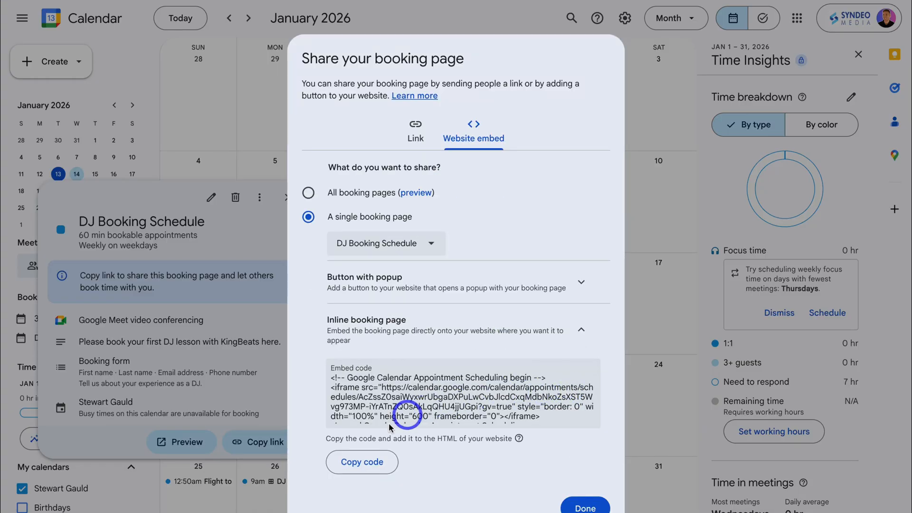
left_click(375, 468)
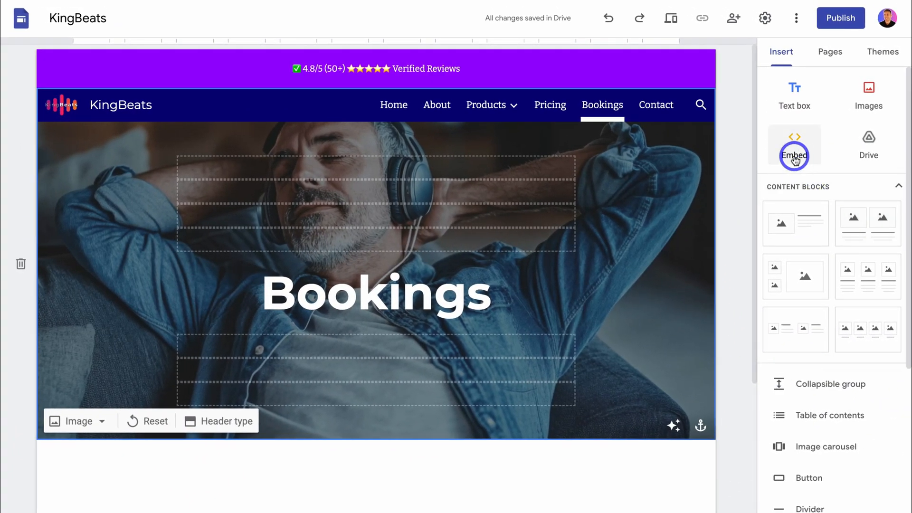
Step: Switch to Google Sites, embed the copied scheduling code on the Bookings page, and enlarge the embed to full section width and greater height
left_click(794, 157)
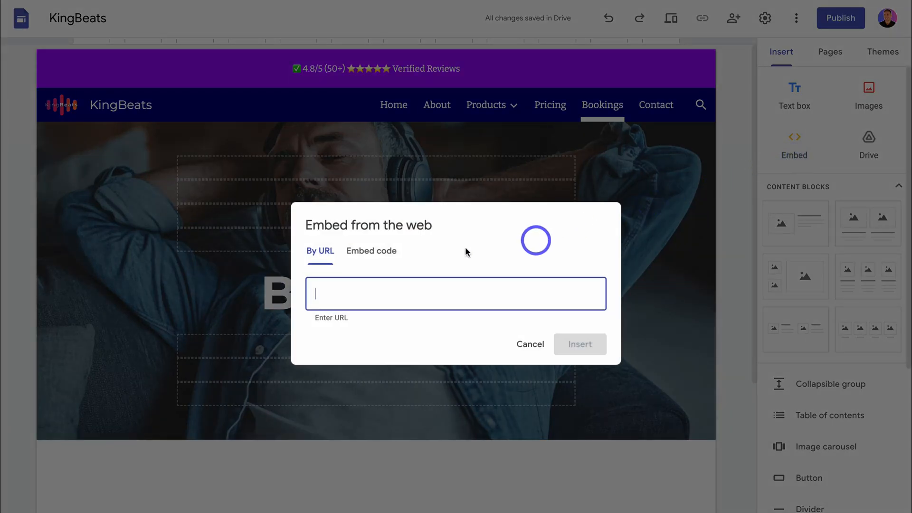
left_click(375, 251)
left_click(395, 271)
type("<!-- Google Calendar Appointment Scheduling begin --> <iframe src=\"https://calendar.google.com/calendar/appointments/schedules/AcZssZ0saiWyxwrUbgaDXPuLwCvbJlcdCxqMdbNkoZsXST5Wvg973MP-iYrATnZQ0sAkLqQHU4jjUGpi?gv=true\" style=\"border: 0\" width=\"100%\" height=\"600\" frameborder=\"0\"></iframe> <!-- end Google Calendar Appointment Scheduling -->")
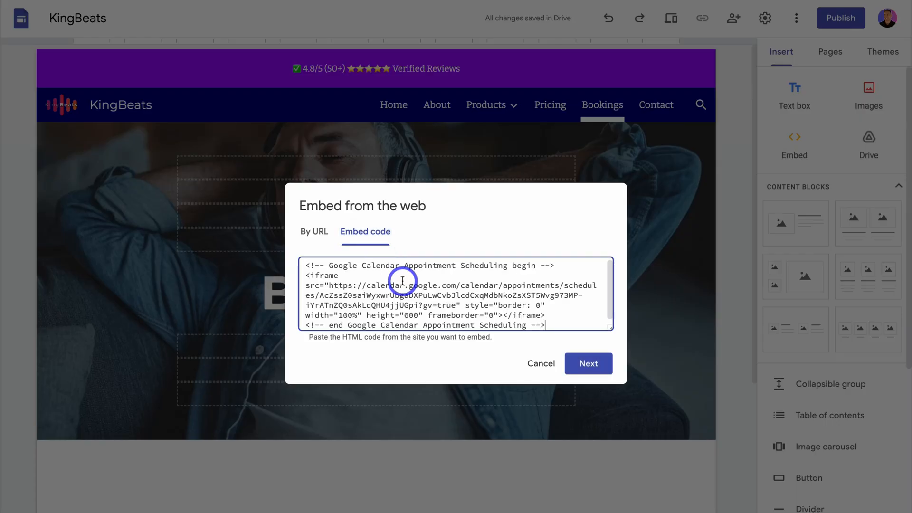
left_click(578, 370)
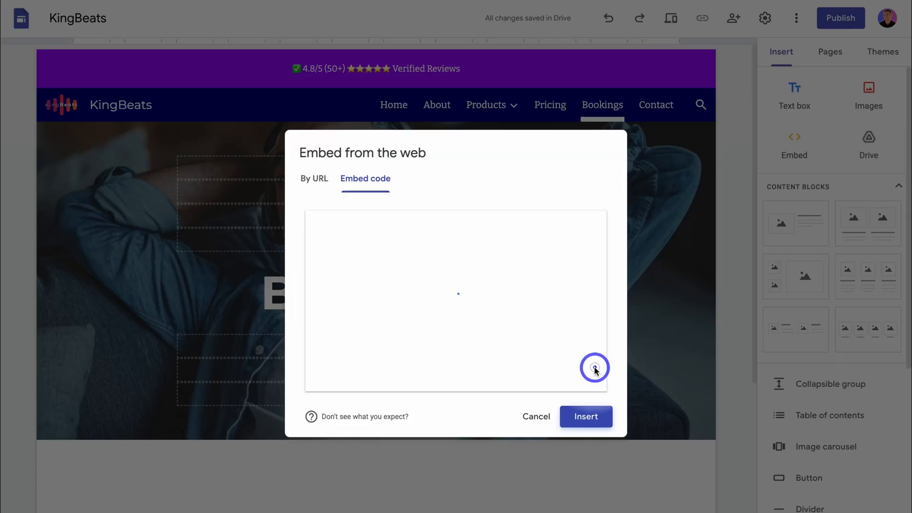
left_click(587, 417)
left_click_drag(368, 239, 679, 238)
left_click_drag(375, 370, 374, 512)
Step: Try the Style 3 section color on the embedded schedule's section and return it to Style 1
left_click(20, 380)
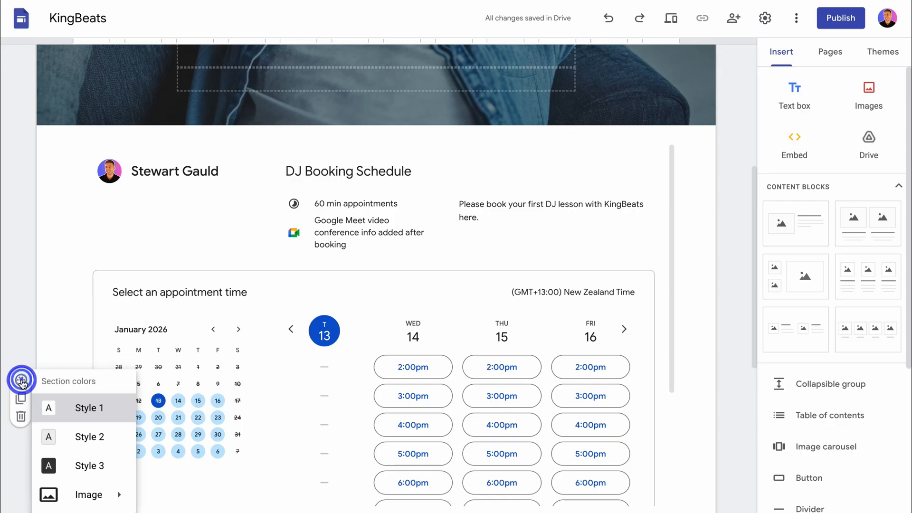
left_click(106, 466)
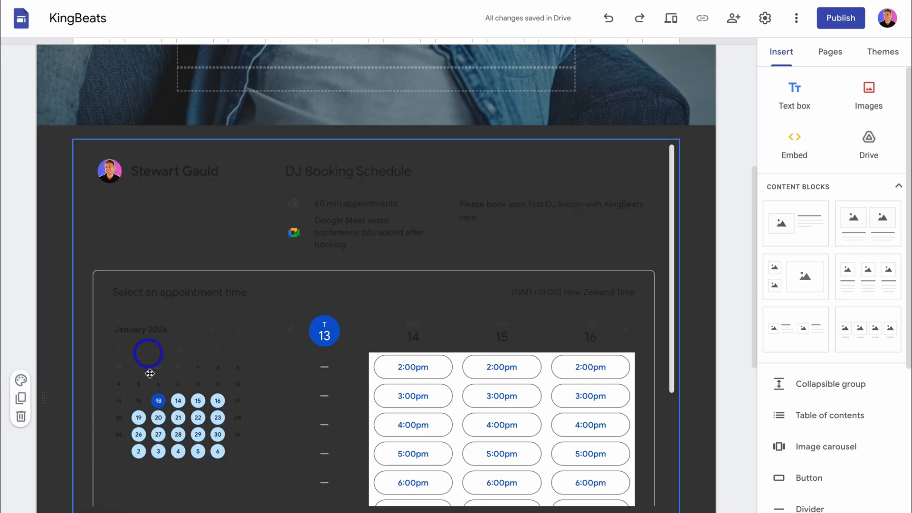
left_click(20, 381)
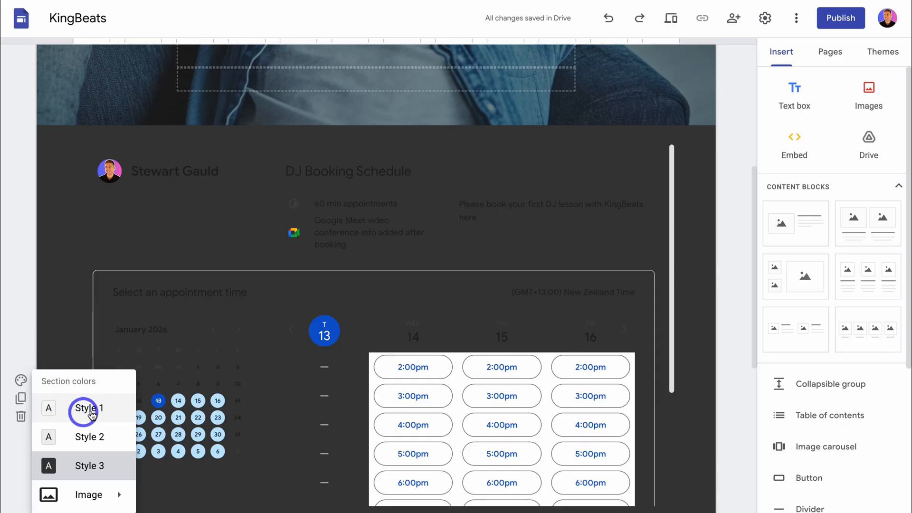
left_click(96, 409)
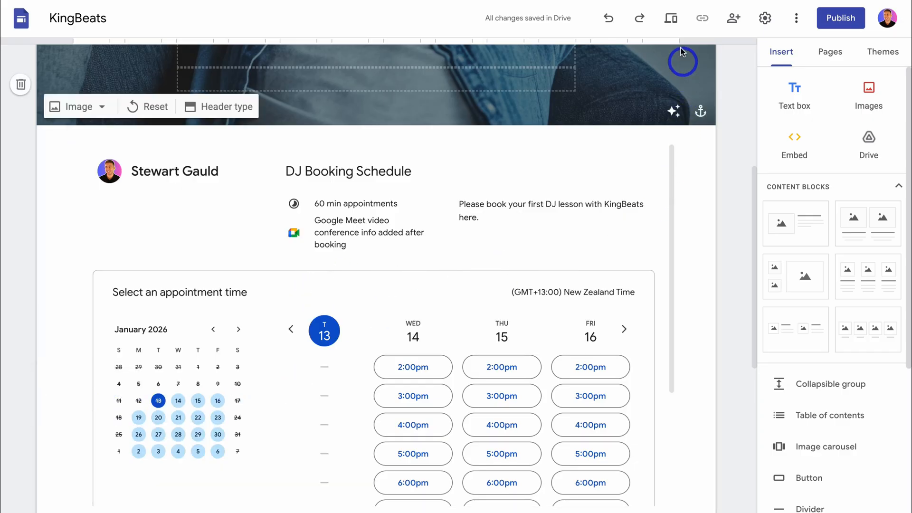
Step: Preview the Bookings page and test the embedded schedule by choosing January 21 and the Thursday 22 5:00pm slot
left_click(671, 18)
scroll(640, 265, "down", 5)
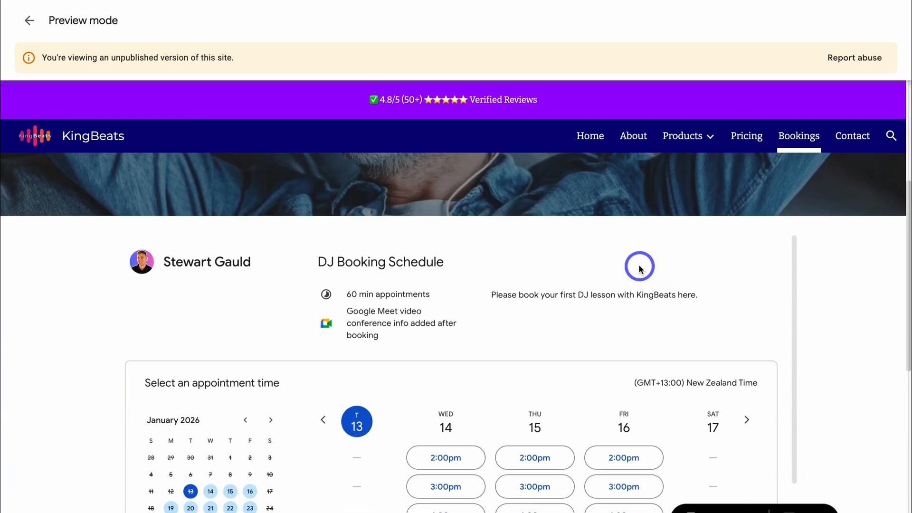
scroll(571, 332, "down", 3)
scroll(571, 333, "up", 3)
scroll(539, 402, "down", 1)
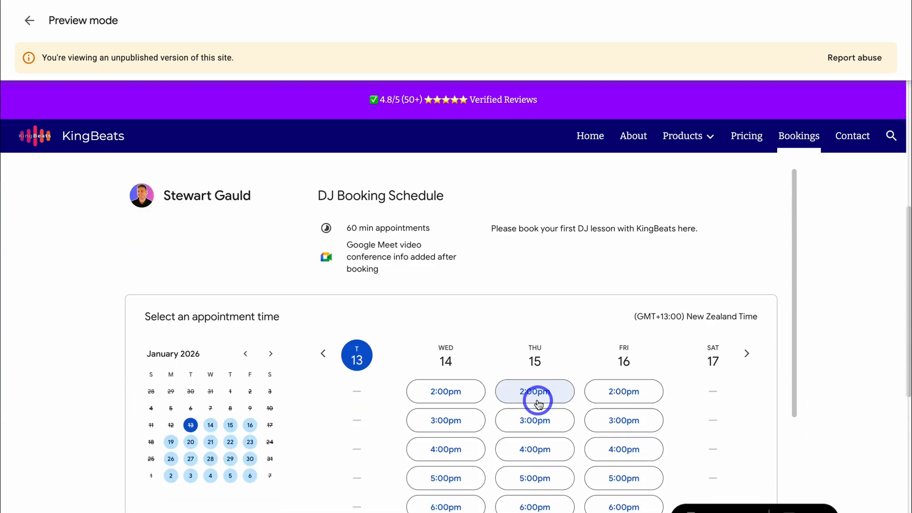
scroll(470, 325, "down", 1)
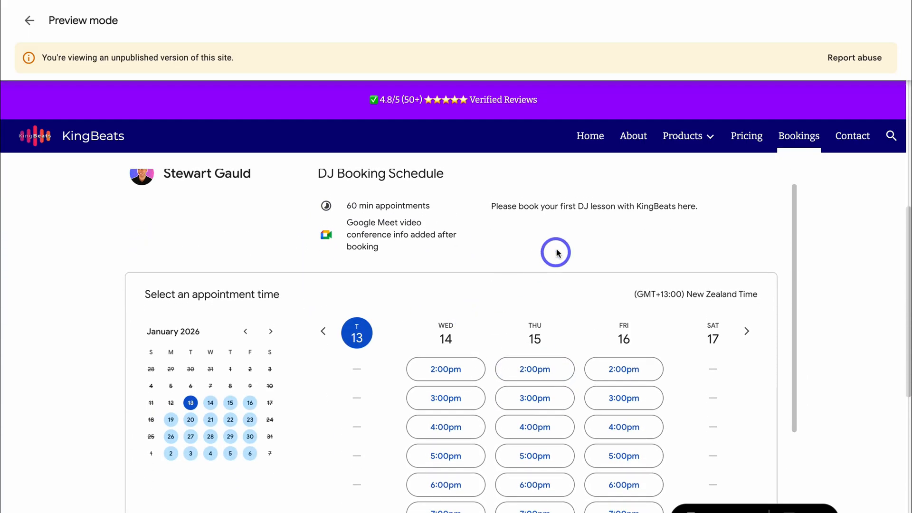
scroll(408, 251, "down", 3)
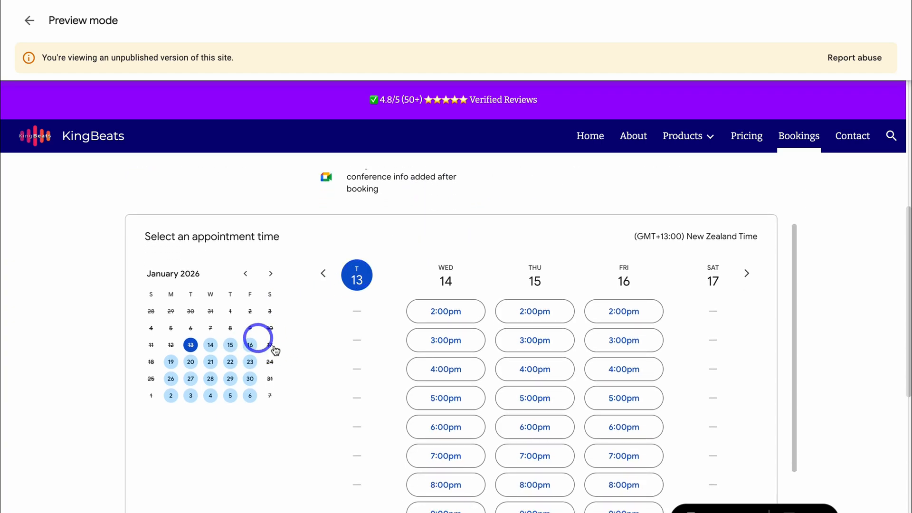
scroll(239, 291, "down", 4)
left_click(210, 276)
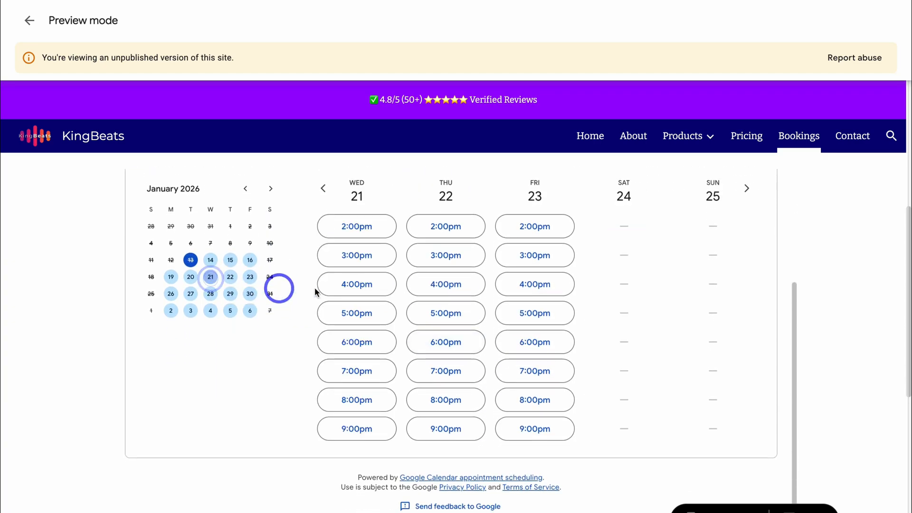
left_click(448, 312)
scroll(448, 314, "down", 2)
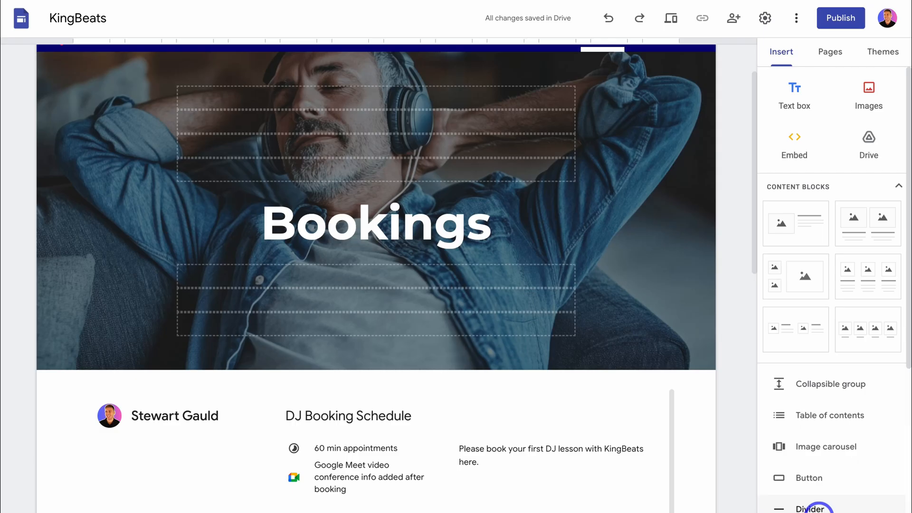
Step: Delete the section containing the embedded appointment schedule from the Bookings page
left_click(605, 464)
scroll(606, 465, "down", 5)
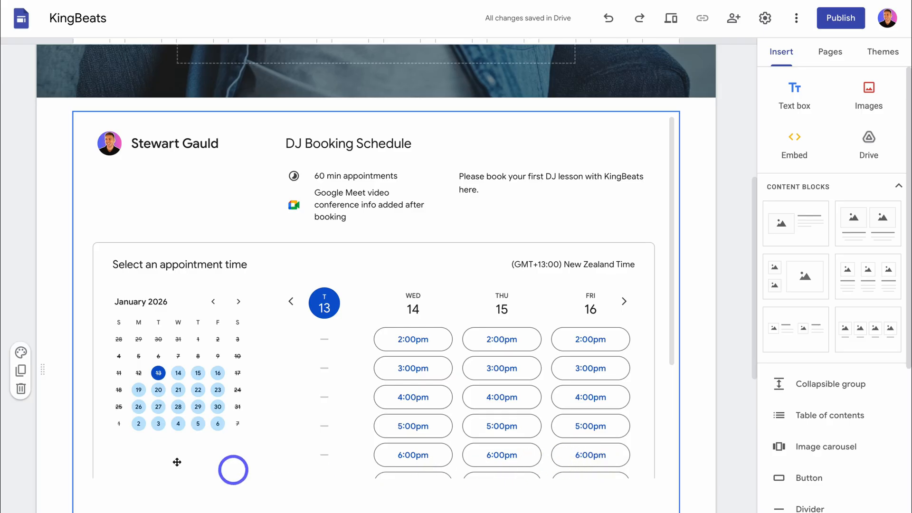
left_click(20, 389)
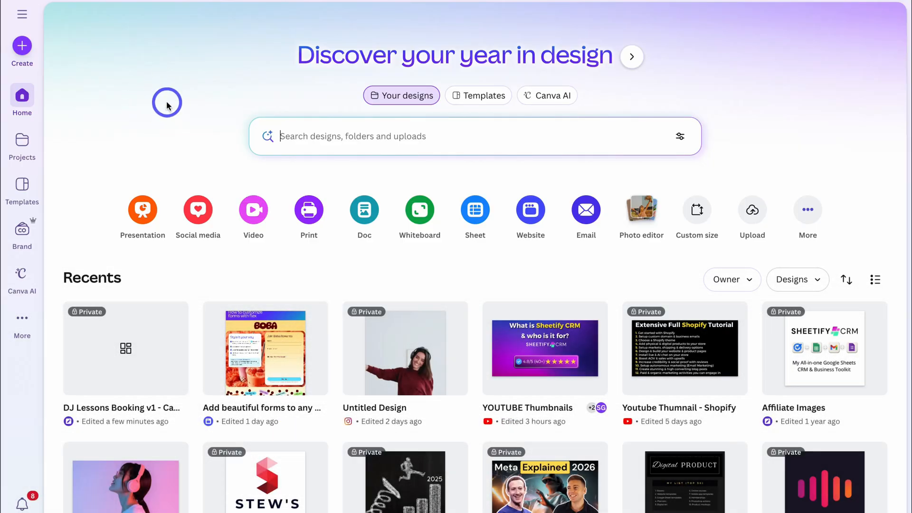
Step: In Canva AI, request a sleek booking form for beginner DJ lessons that lets students book a professional DJ lesson with the company KingBeats
left_click(25, 277)
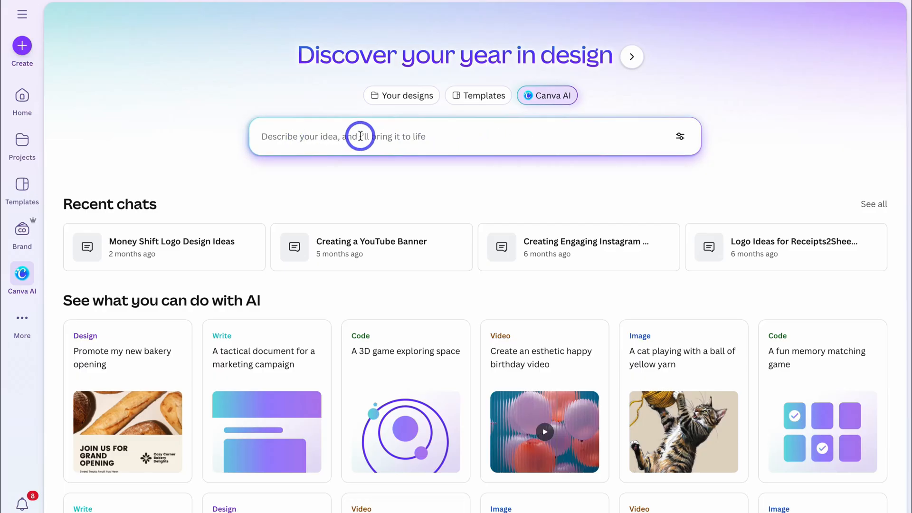
type("Please create a sleek booking form for DJ lessons for beginners. This form allows students to book a professional DJ lesson with the company KingBeats.")
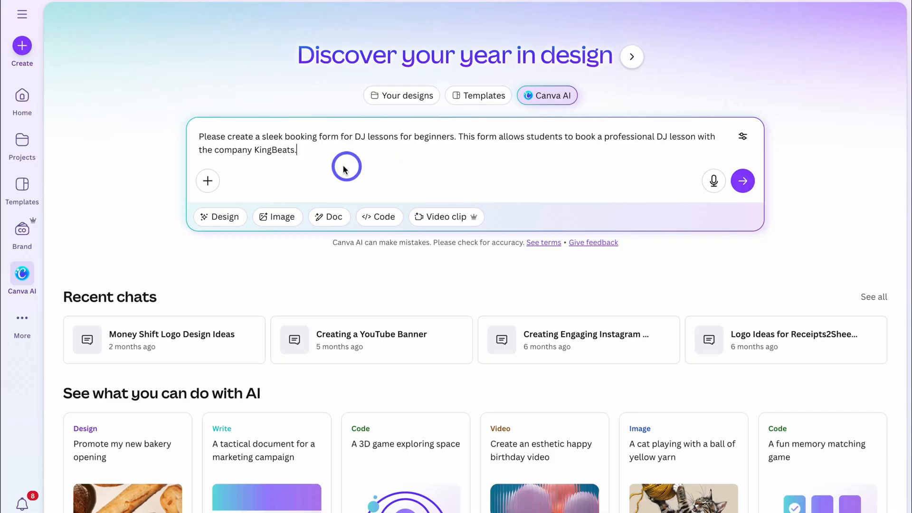
left_click(743, 180)
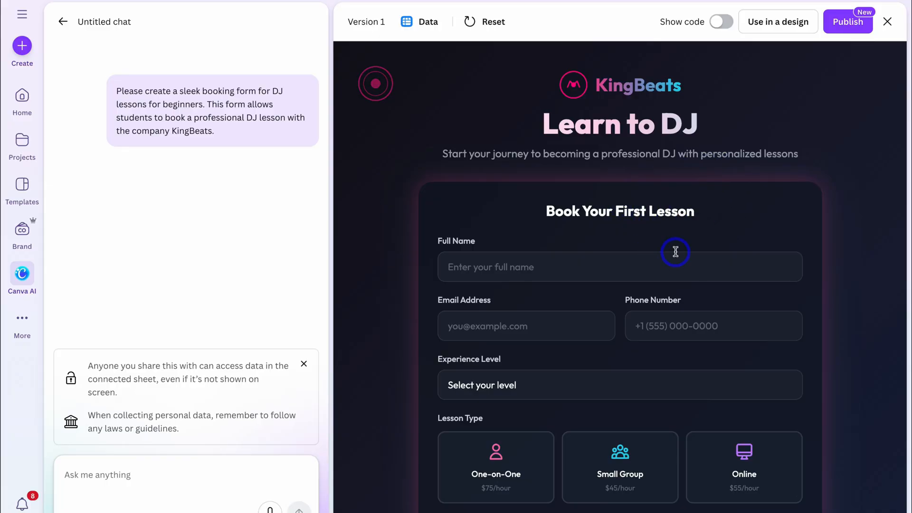
Step: Review the generated booking form from start to end and check which Canva Sheet its data is connected to
scroll(676, 252, "down", 5)
scroll(676, 252, "up", 5)
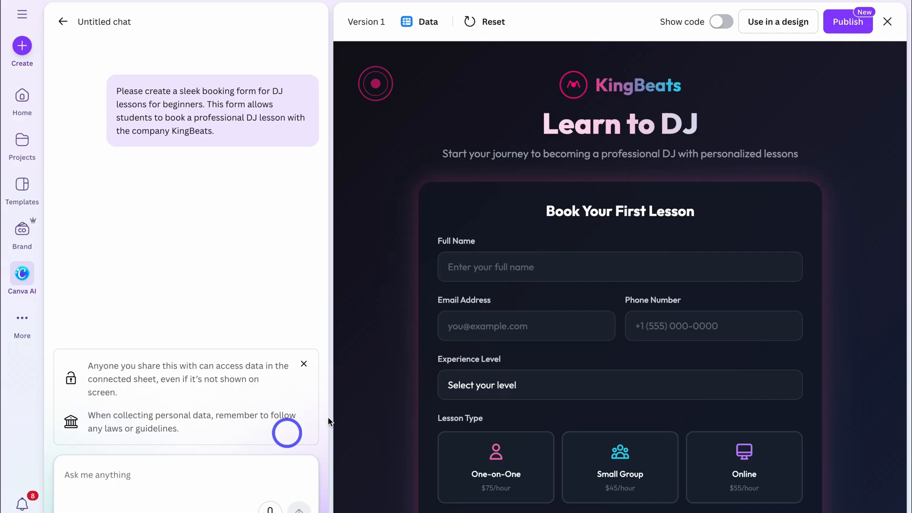
left_click(423, 24)
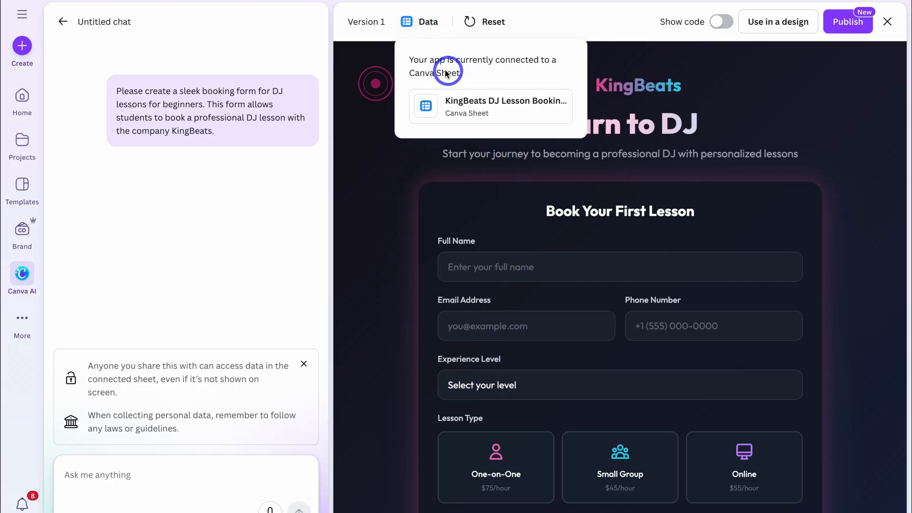
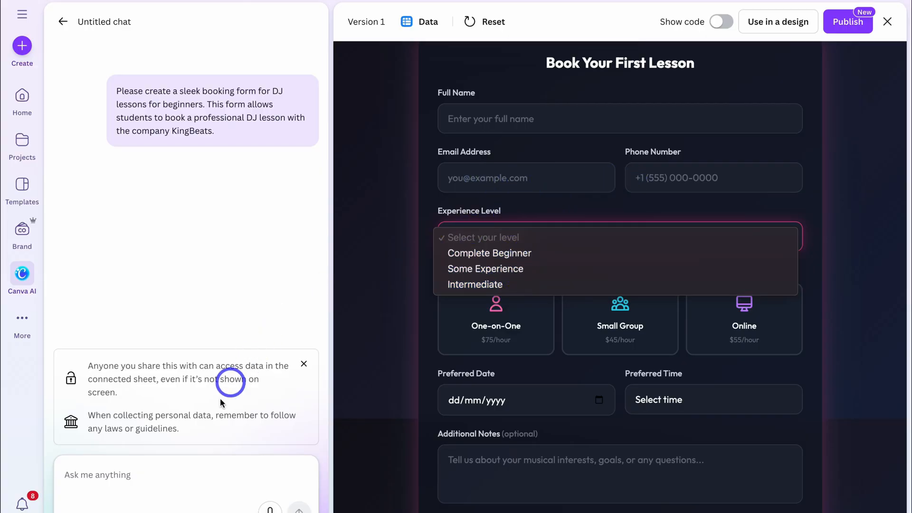
Step: Test the generated form by choosing the Small Group lesson type and submitting the booking
left_click(359, 355)
left_click(616, 328)
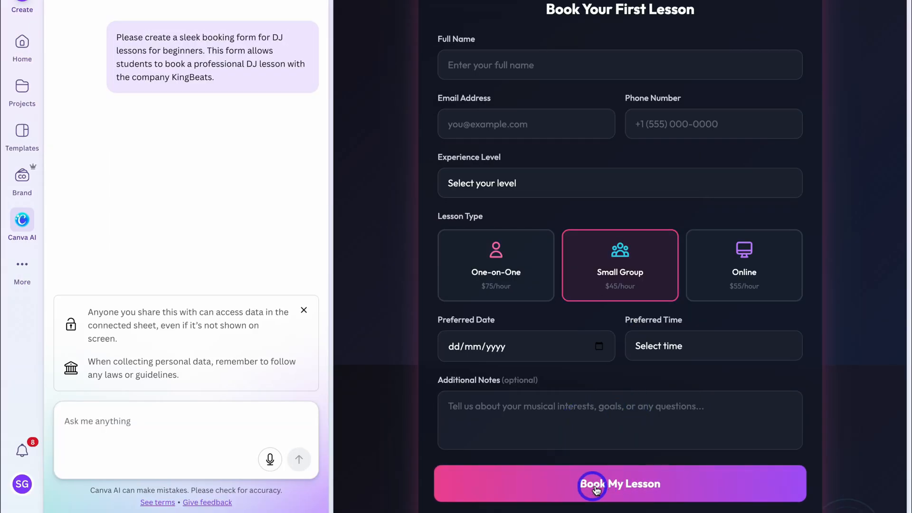
left_click(661, 484)
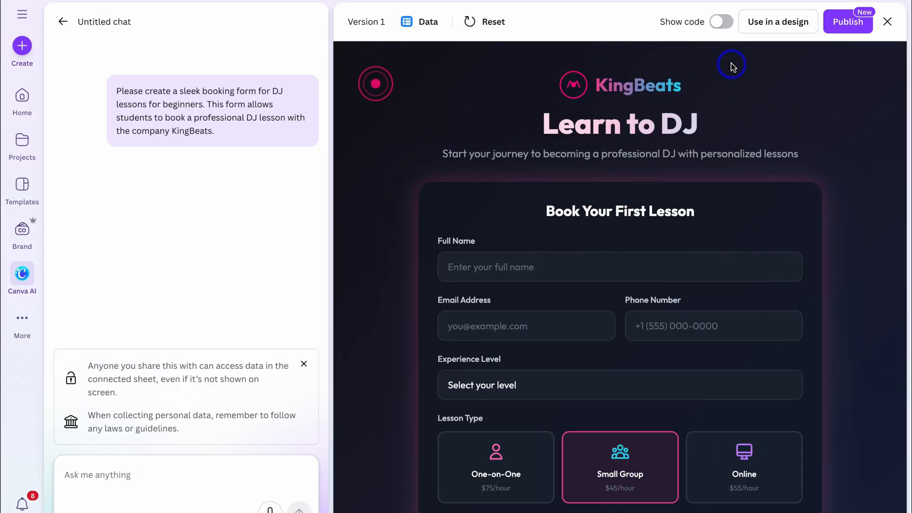
Step: Copy the generated booking form's code from Canva AI and embed it as code on the Bookings page in Google Sites
left_click(718, 22)
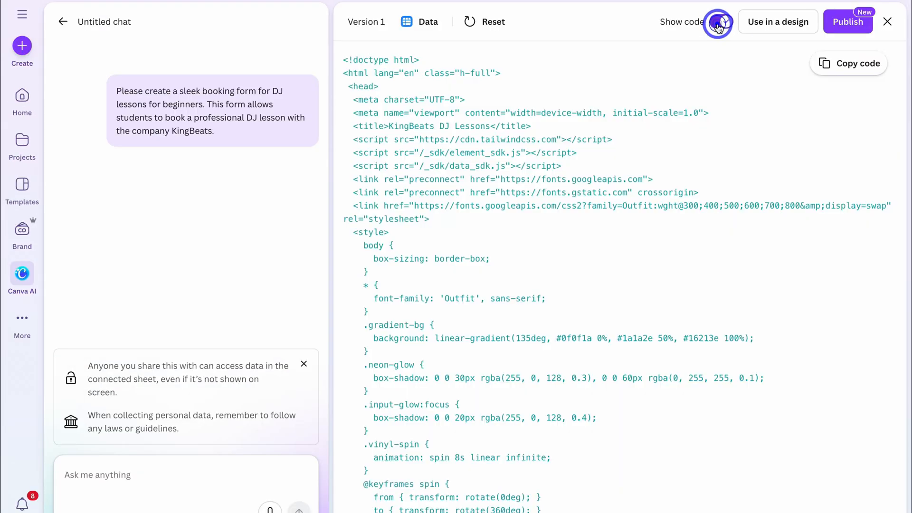
left_click(839, 61)
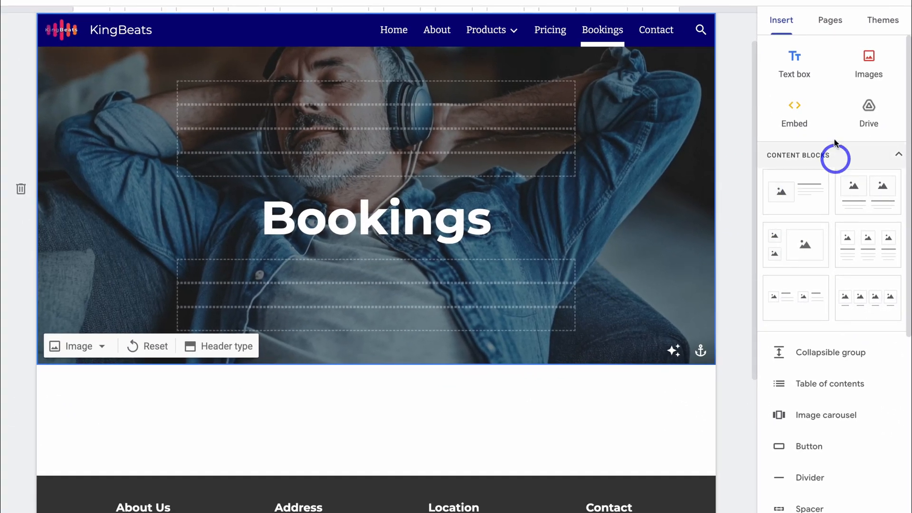
left_click(804, 114)
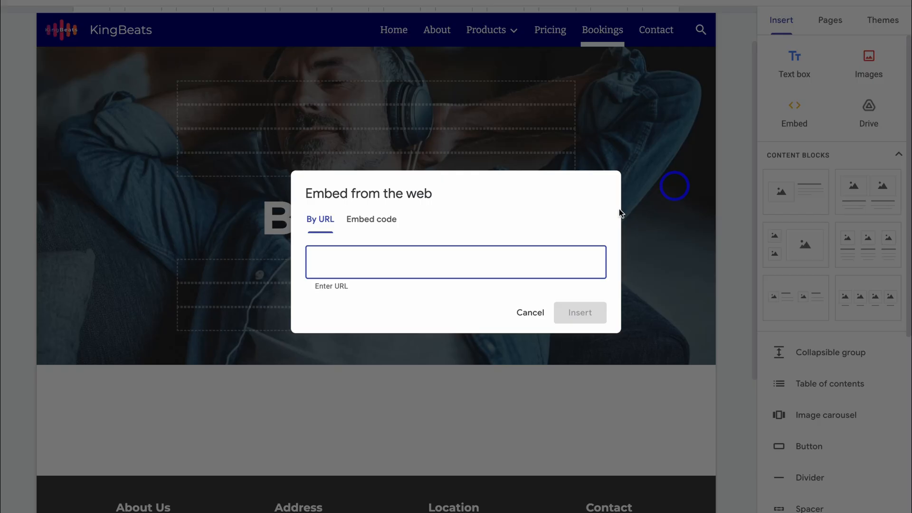
left_click(383, 214)
key("ctrl+v")
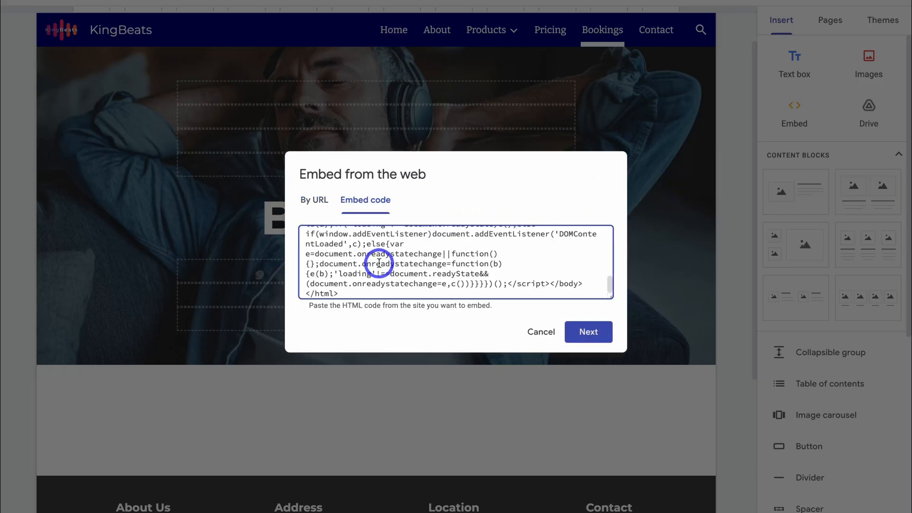
left_click(585, 330)
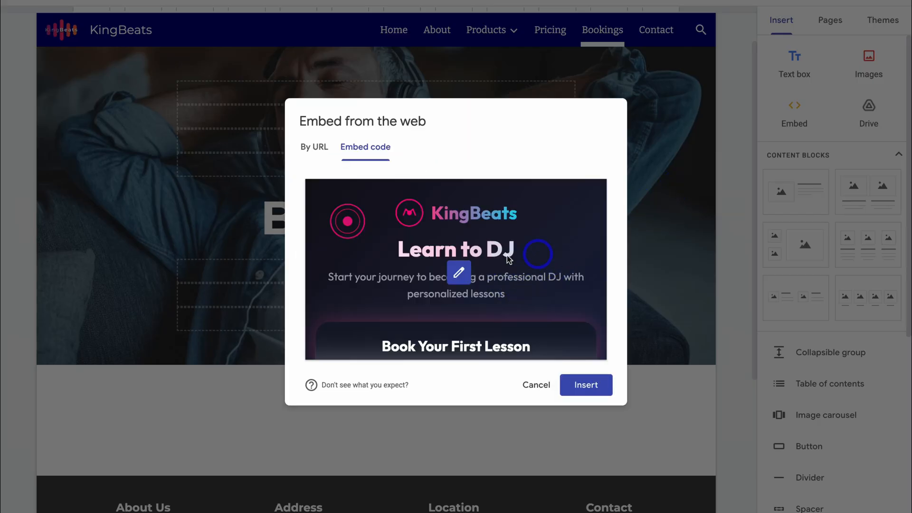
left_click(585, 385)
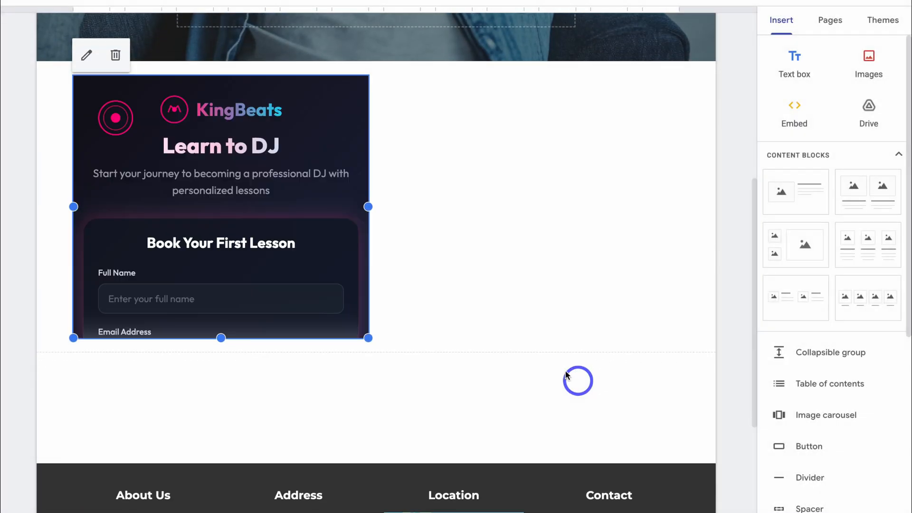
Step: Widen the embedded booking form to the full content width of the section and adjust its height to fit the whole form
left_click_drag(370, 206, 679, 209)
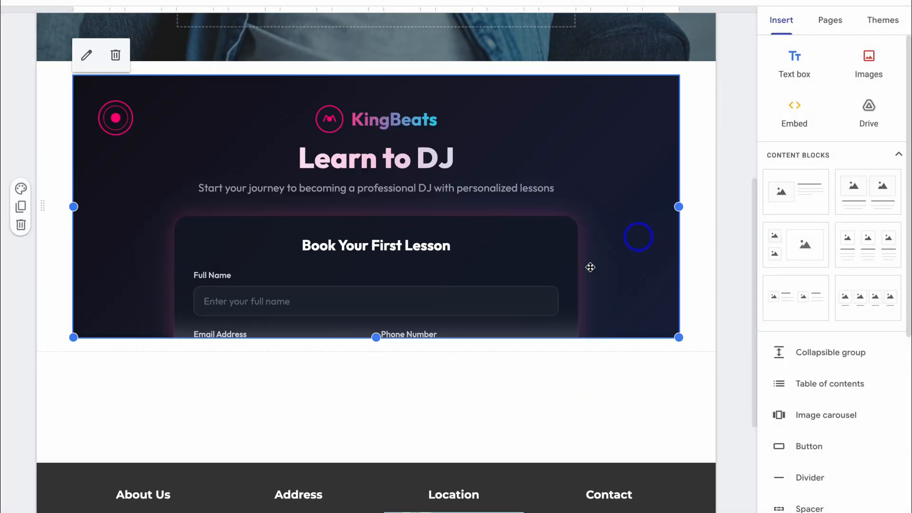
left_click_drag(380, 337, 381, 310)
scroll(470, 253, "up", 10)
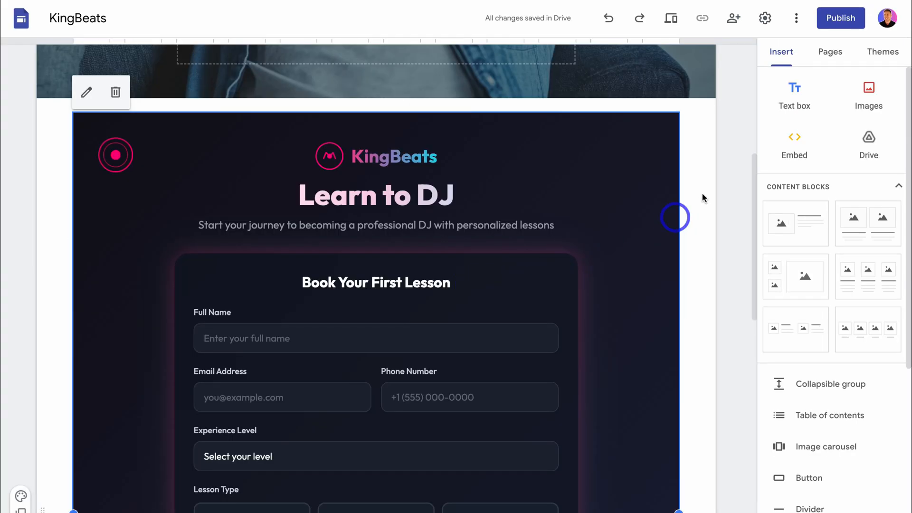
Step: Preview the unpublished Bookings page and look over the embedded form down to the footer
left_click(671, 19)
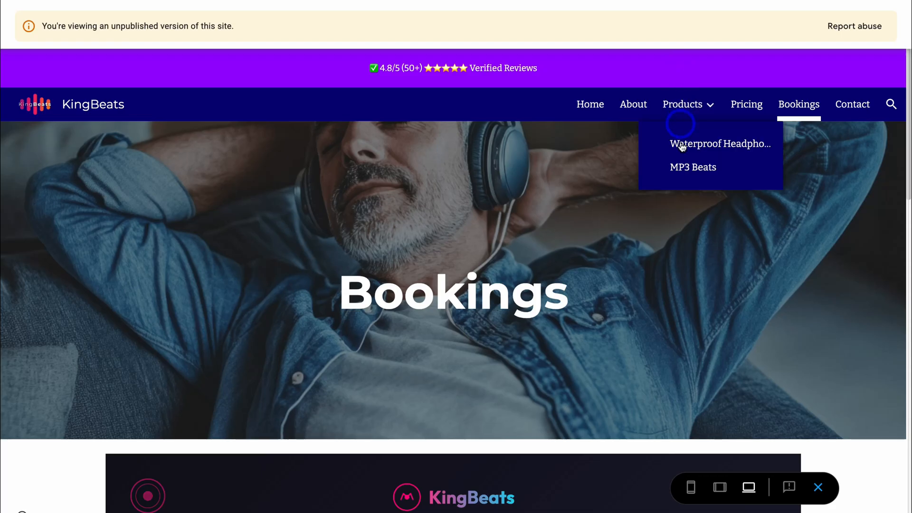
scroll(683, 163, "down", 15)
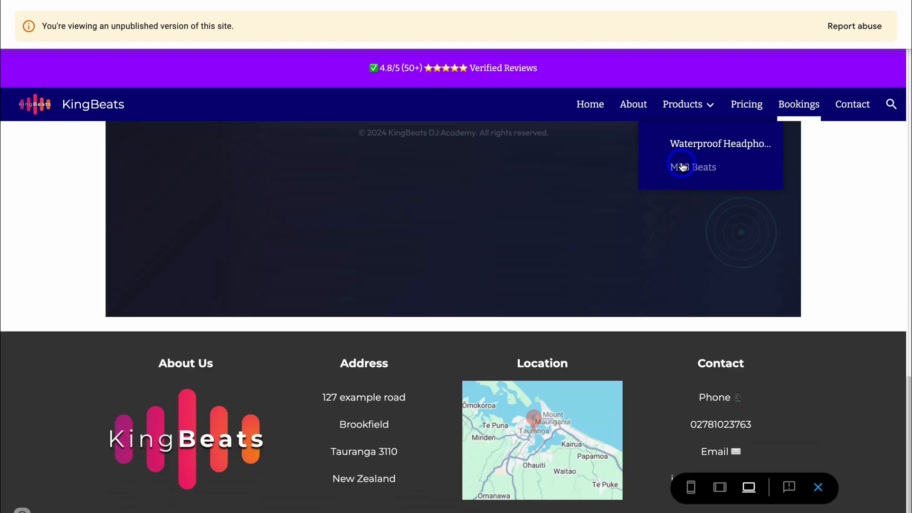
scroll(684, 218, "up", 15)
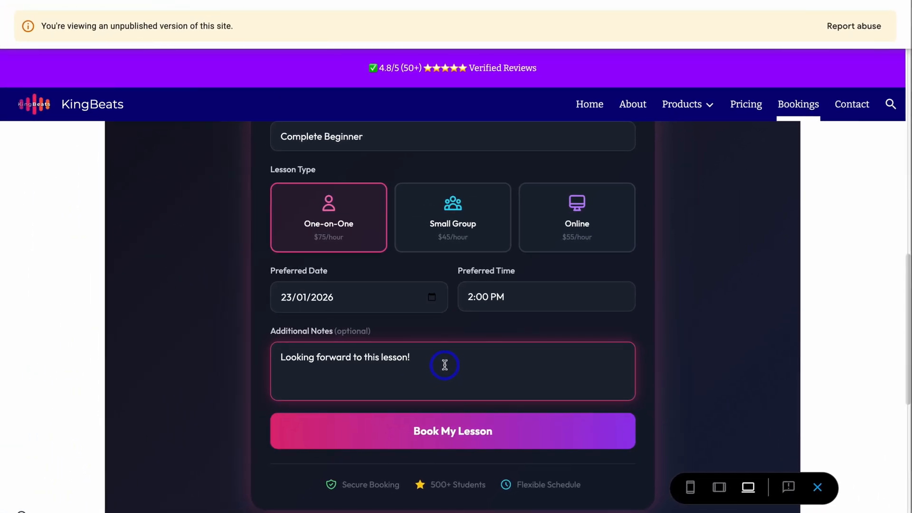
Step: Submit a test One-on-One booking for a complete beginner on 23/01/2026 at 2:00 PM with the note "Looking forward to this lesson!"
scroll(446, 365, "up", 2)
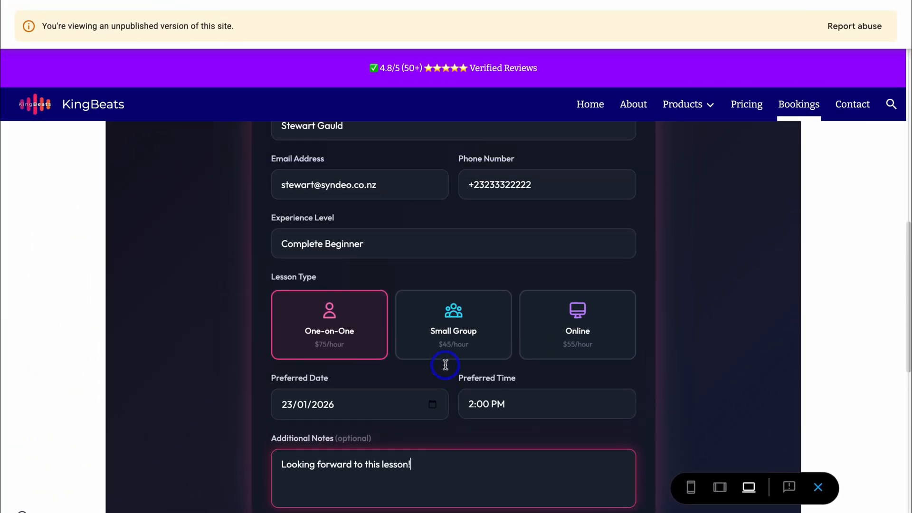
scroll(445, 365, "up", 2)
scroll(445, 365, "down", 1)
scroll(417, 323, "down", 2)
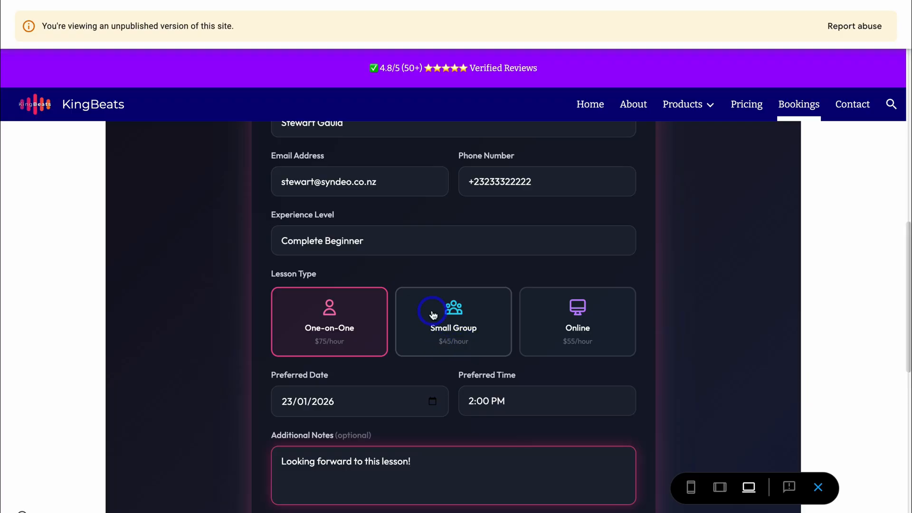
scroll(434, 314, "down", 3)
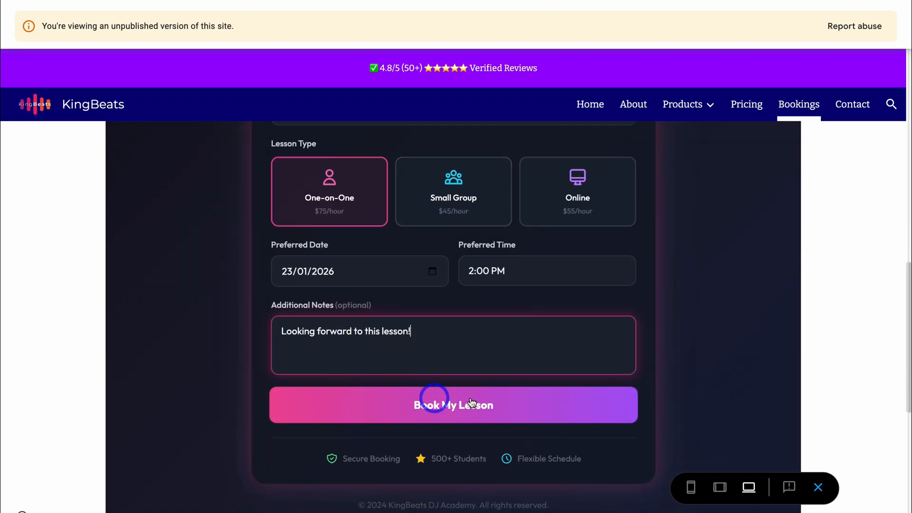
left_click(522, 408)
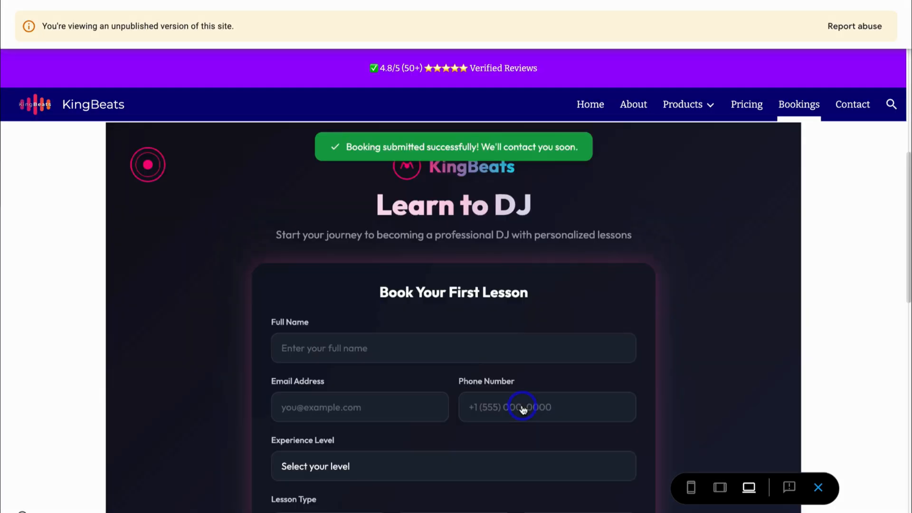
scroll(646, 297, "up", 3)
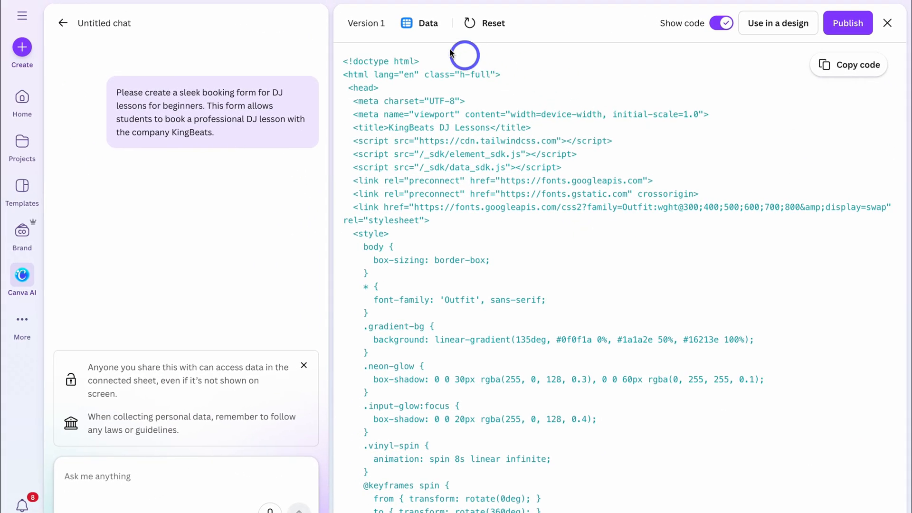
Step: Open the Canva Sheet connected to the form, check the submitted booking entries, and refresh the sheet's data from its Canva Code source
left_click(421, 34)
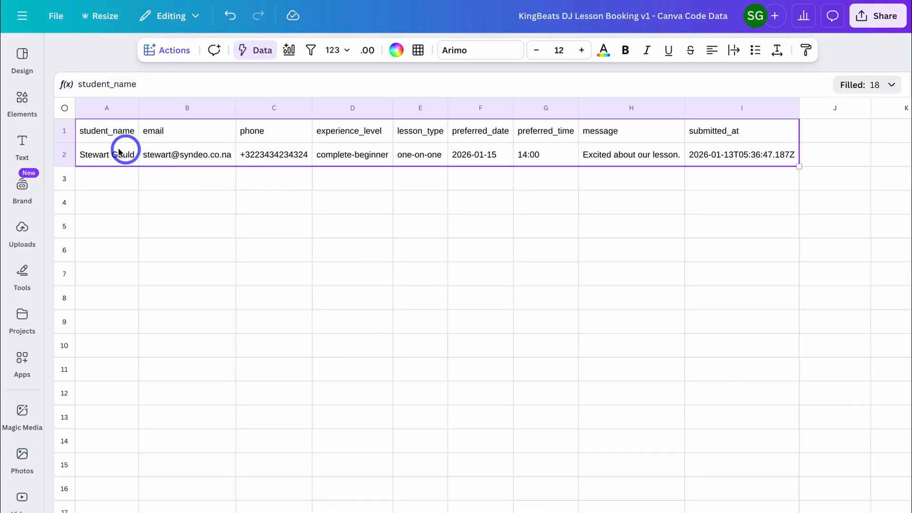
left_click_drag(109, 154, 737, 157)
left_click(667, 201)
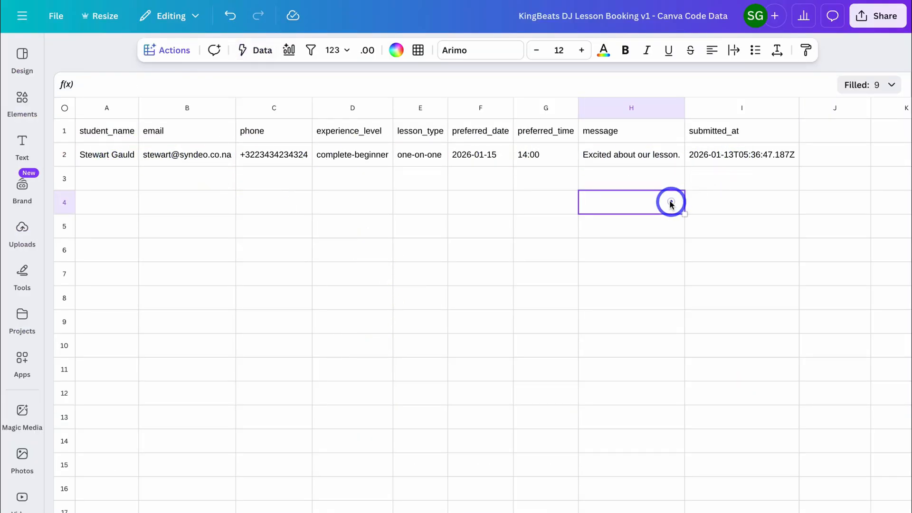
left_click(255, 51)
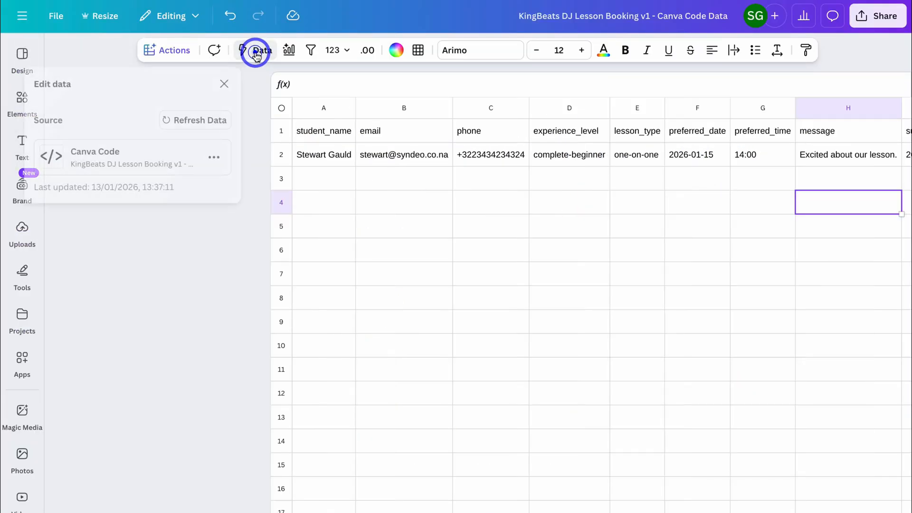
left_click(211, 121)
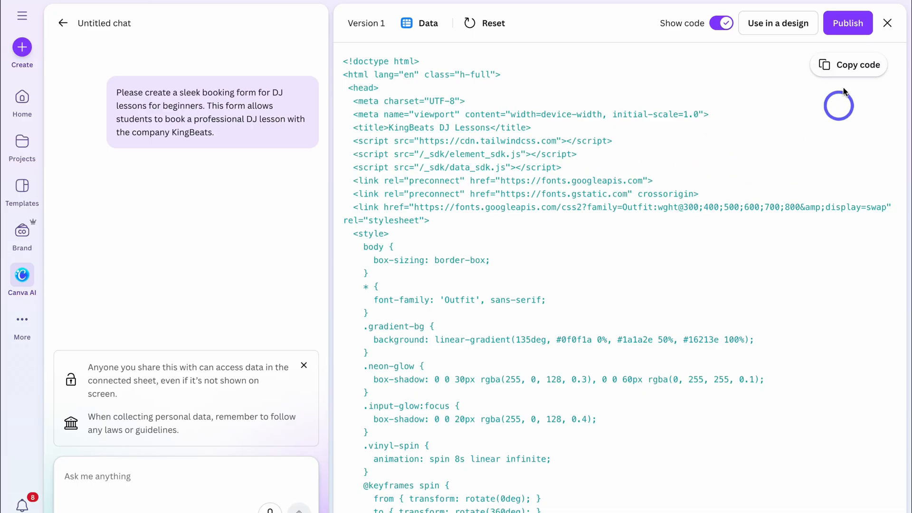
Step: Add a Google Sites menu link named DJ Lessons to the published Canva form at dsfdfsff.my.canva.site/website-form-kingbeats, and nest it under Products
left_click(839, 30)
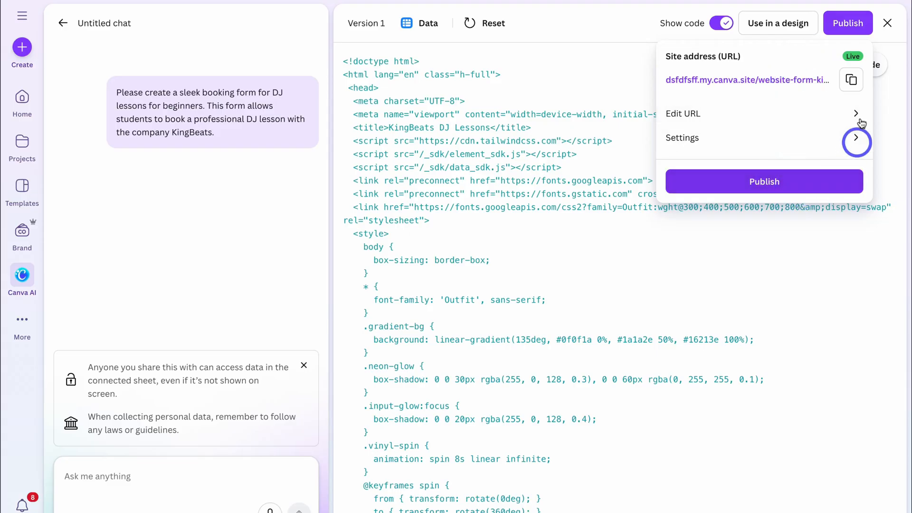
left_click(816, 260)
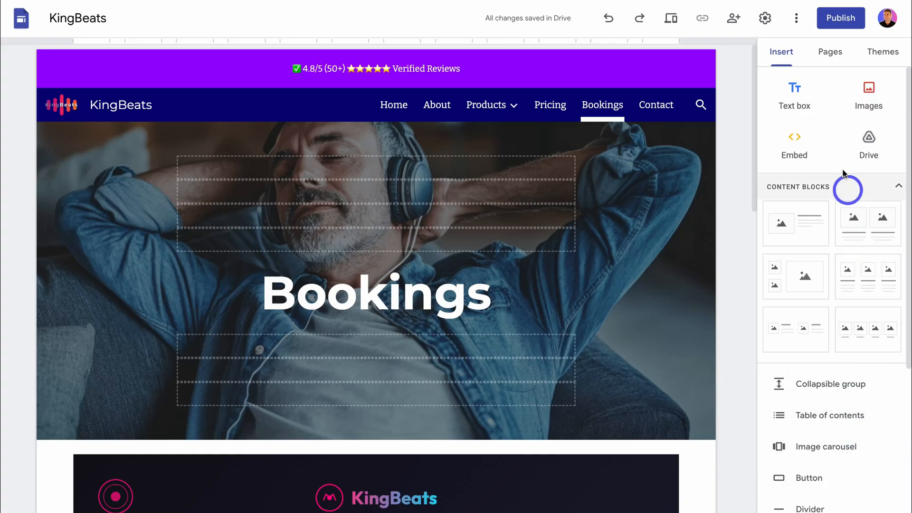
left_click(825, 49)
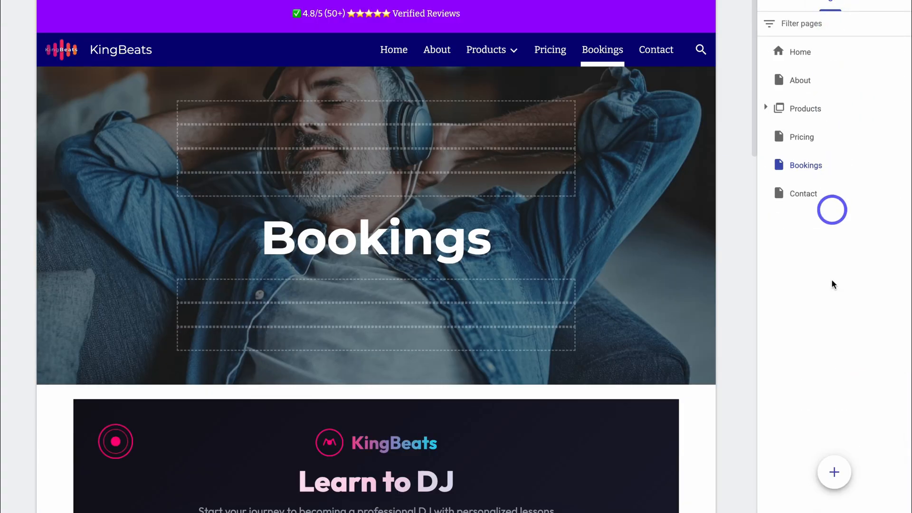
mouse_move(835, 473)
left_click(835, 438)
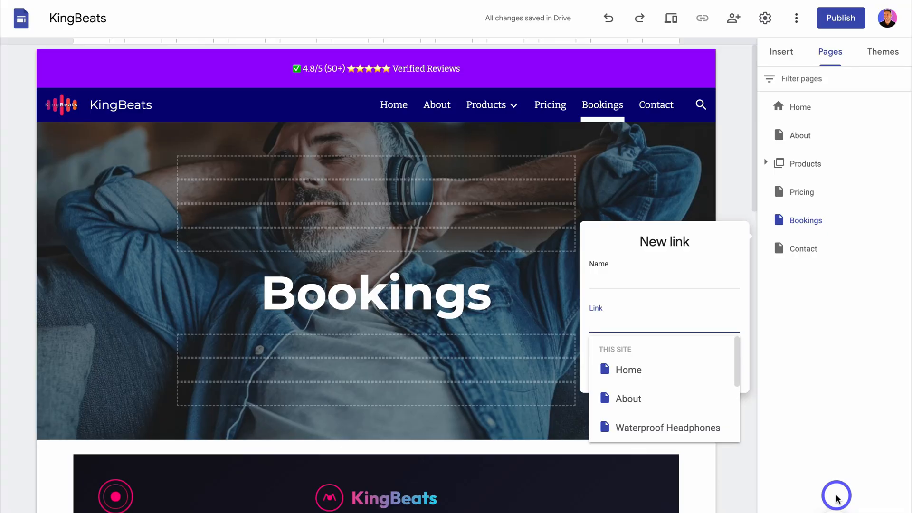
type("dsfdfsff.my.canva.site/website-form-kingbeats")
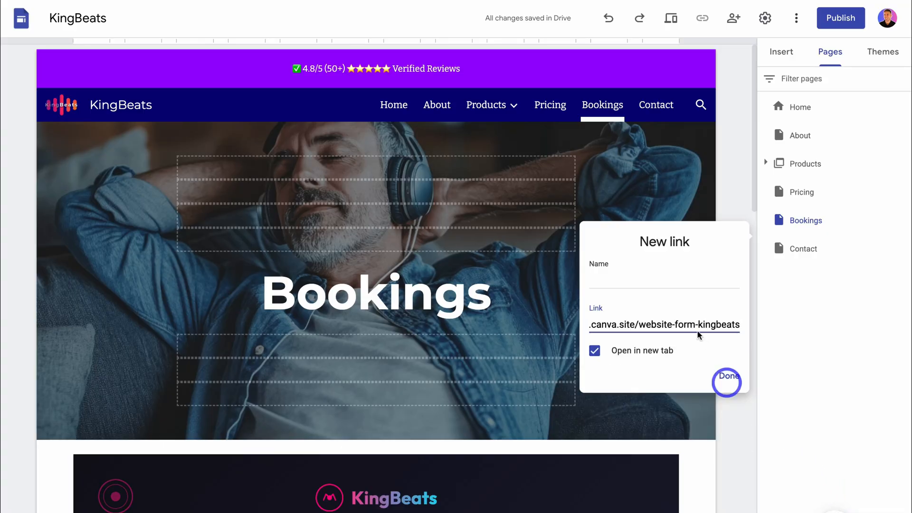
left_click(634, 278)
type("DJ Lessons")
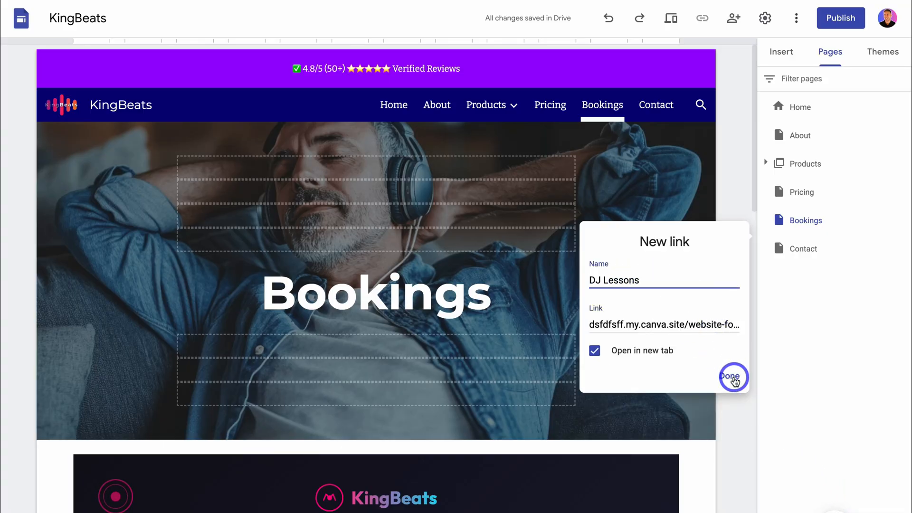
left_click(729, 376)
left_click_drag(779, 248, 806, 163)
Step: Open the DJ Lessons link from the site's Products menu and look through the booking form page it leads to
left_click(492, 108)
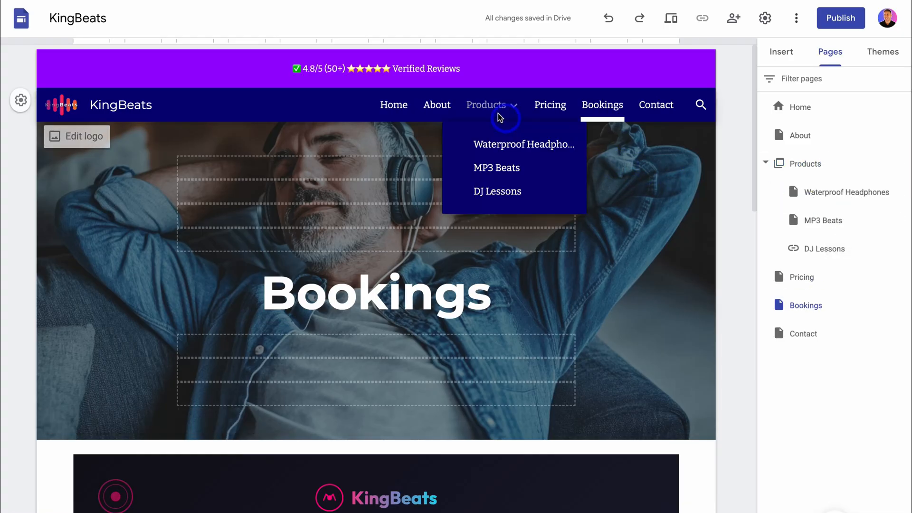
left_click(499, 191)
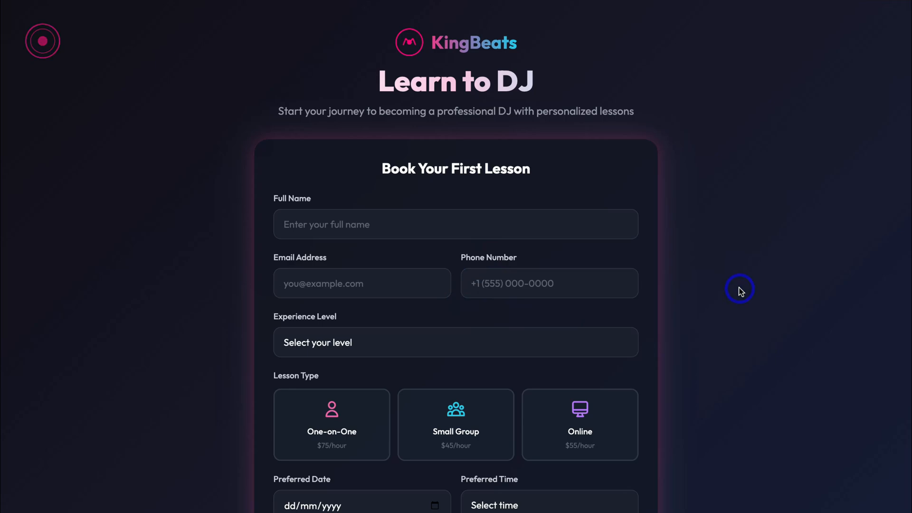
scroll(739, 290, "down", 5)
scroll(739, 291, "up", 4)
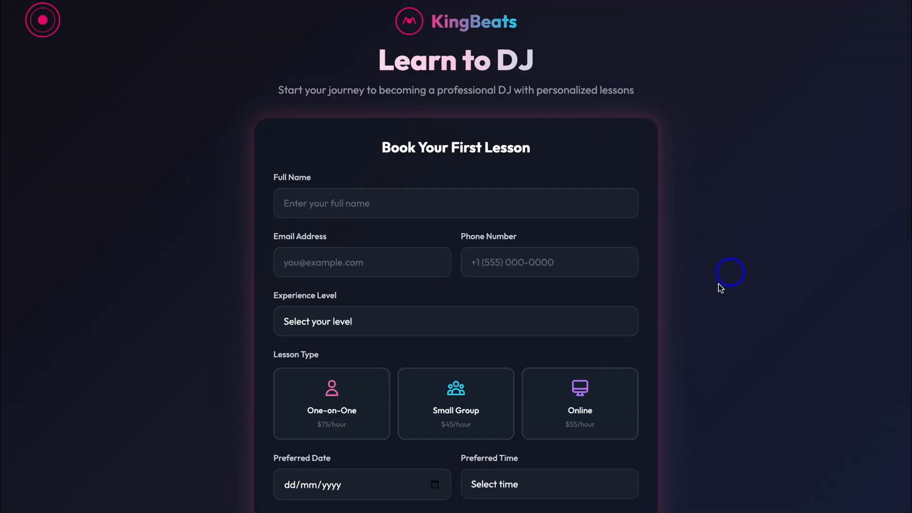
scroll(735, 291, "down", 5)
scroll(735, 291, "up", 3)
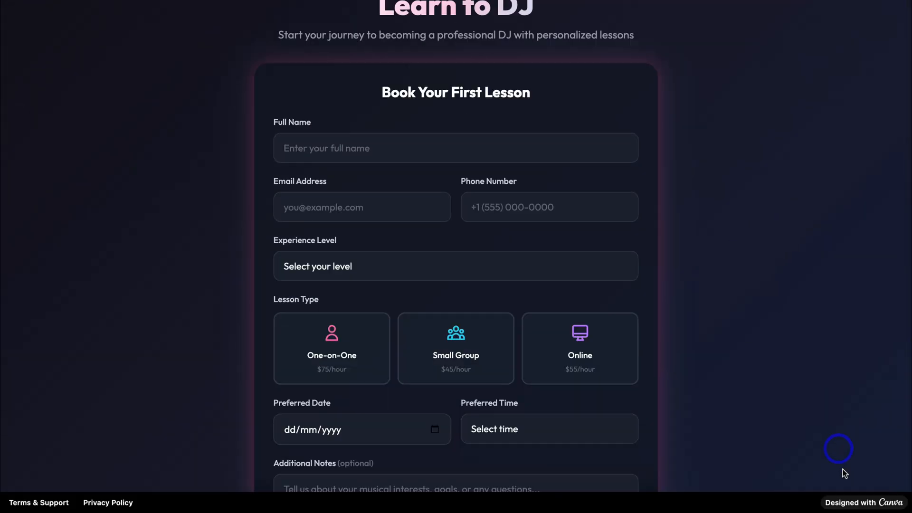
scroll(750, 423, "up", 2)
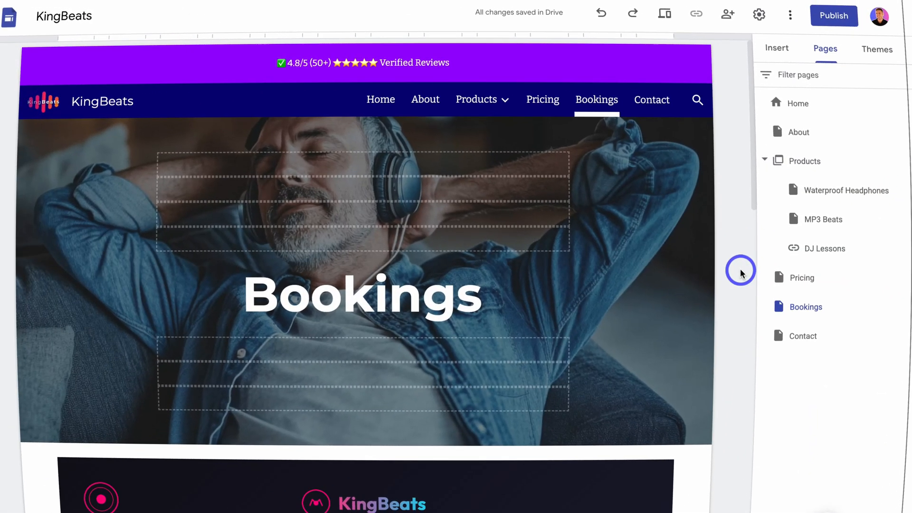
Step: Set the section color of the embedded booking form's section on the Bookings page to Style 3
scroll(741, 271, "down", 8)
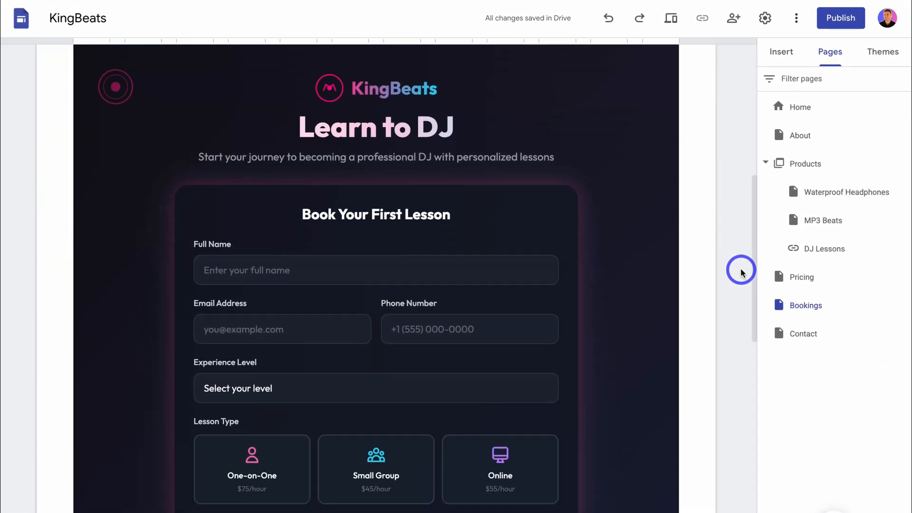
mouse_move(281, 291)
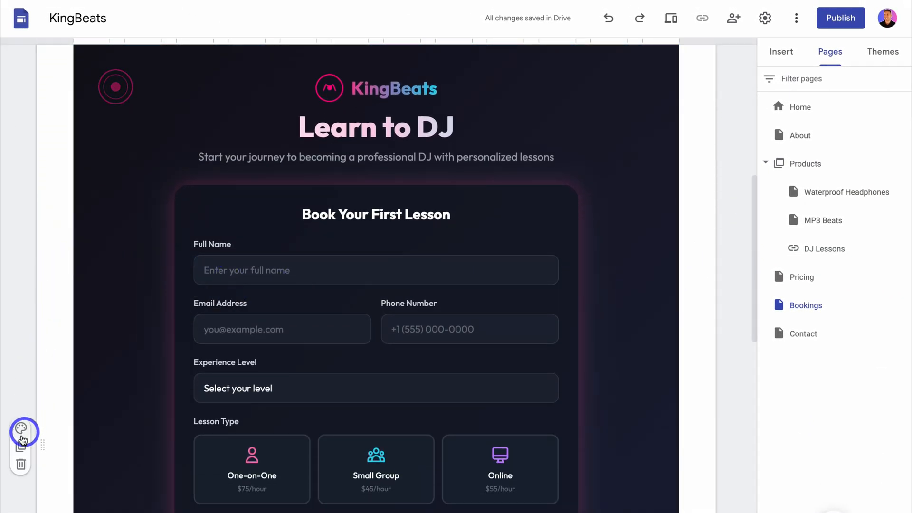
left_click(22, 434)
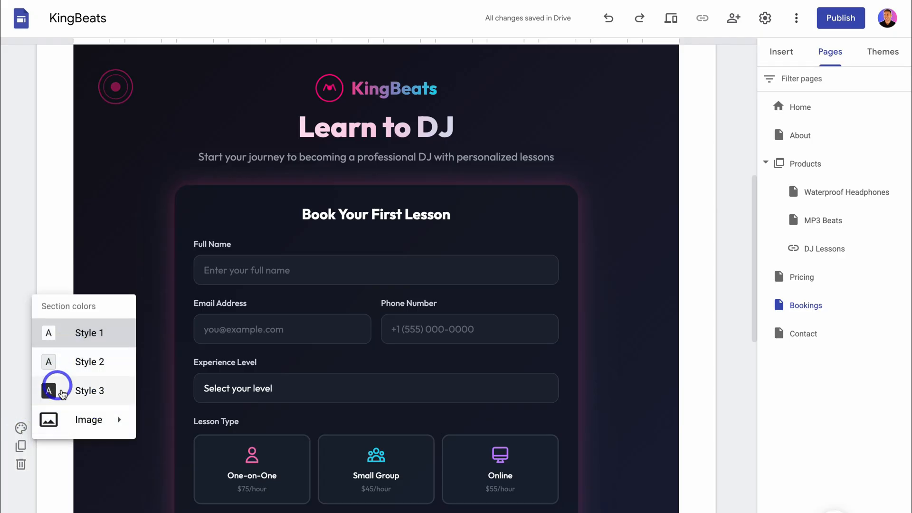
left_click(62, 394)
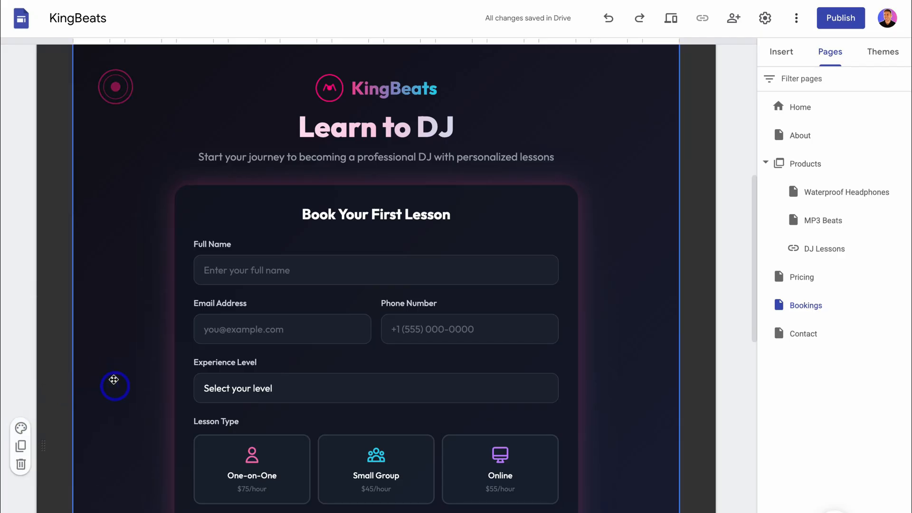
Step: Open the background image options for the embedded booking form's section on the Bookings page
left_click(20, 428)
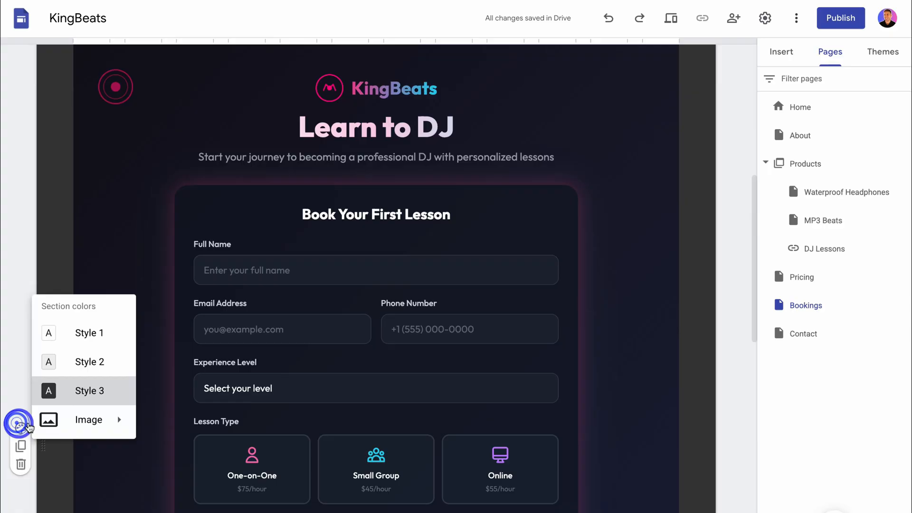
left_click(165, 378)
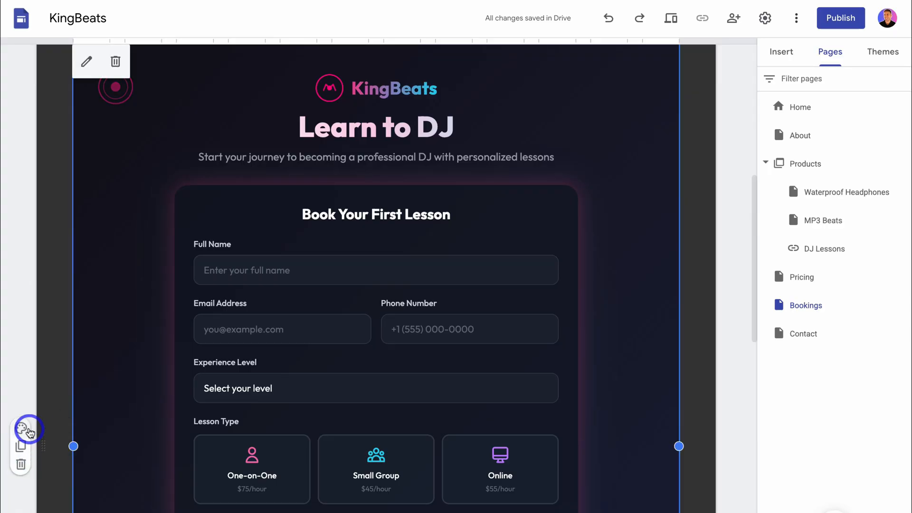
left_click(21, 428)
mouse_move(91, 427)
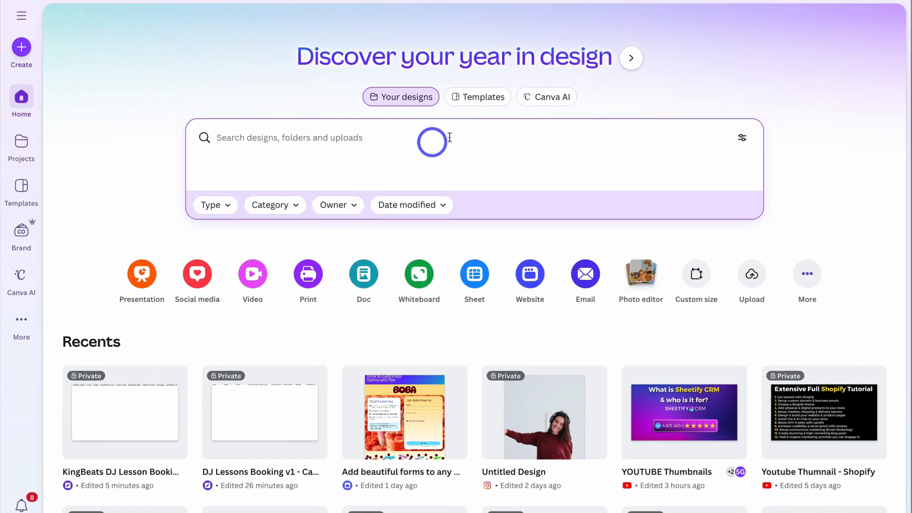
Step: Switch to Canva, search the templates for Poster, and create a blank poster design
left_click(479, 97)
left_click(313, 137)
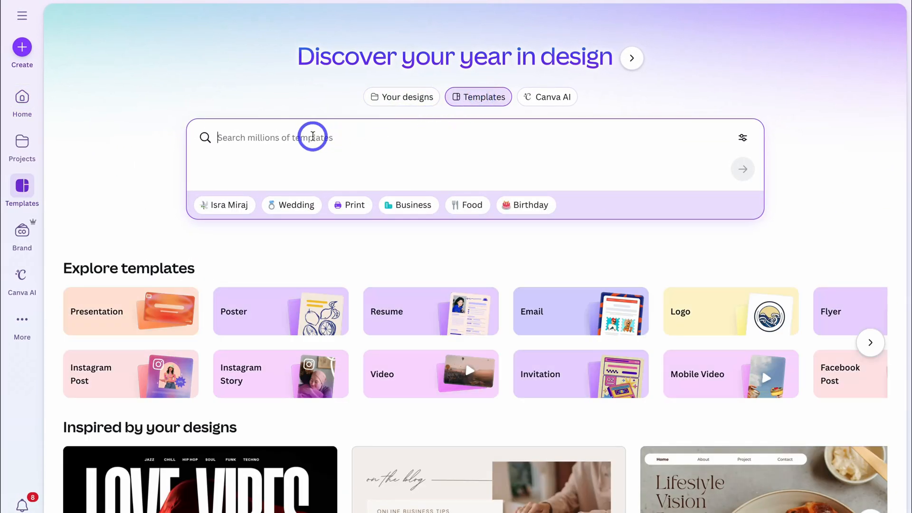
type("Poster")
left_click(289, 208)
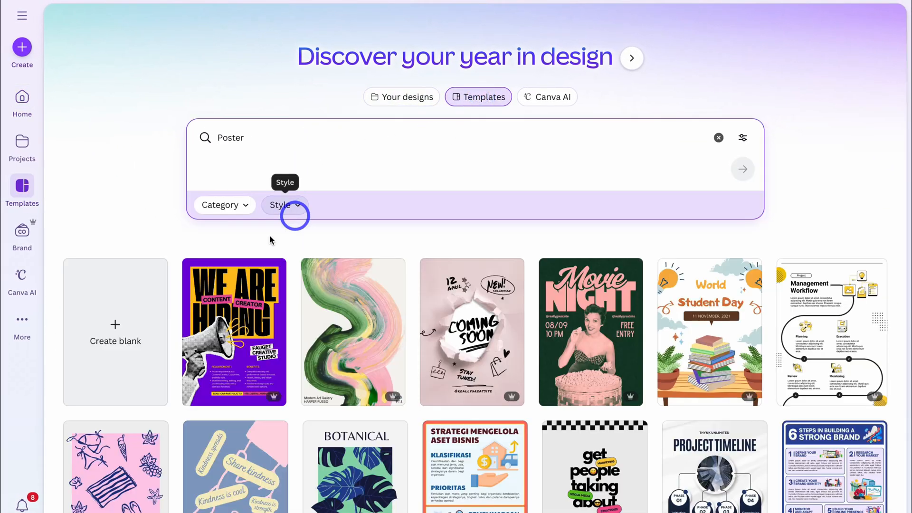
left_click(128, 328)
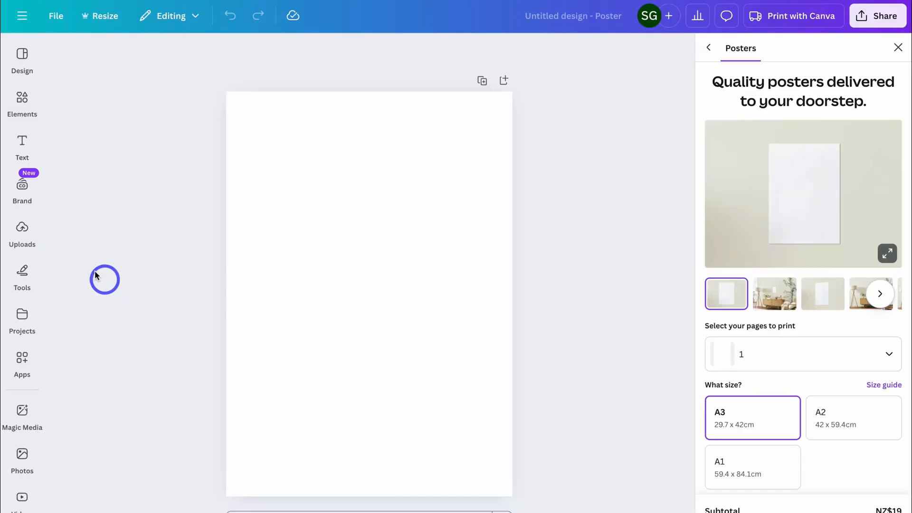
Step: Upload the screenshot of the Google Sites booking form from the Desktop and place it on the blank poster
left_click(19, 269)
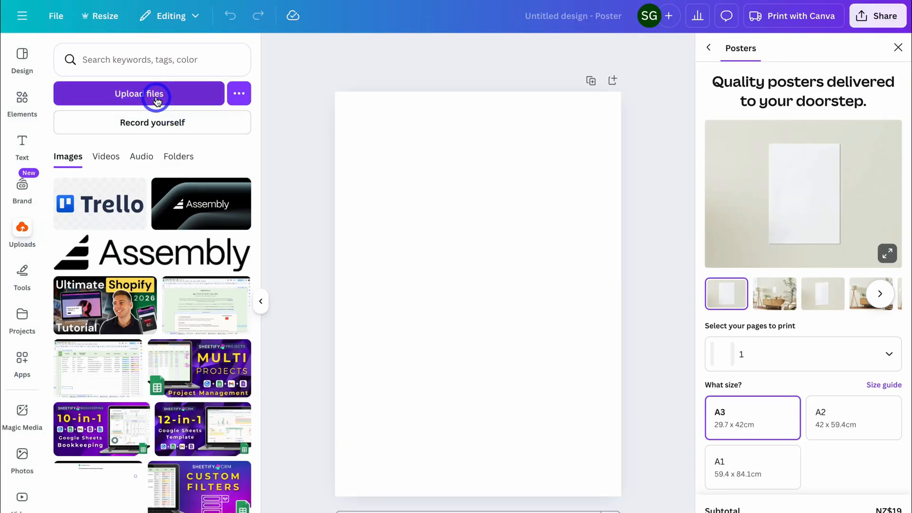
left_click(155, 98)
left_click(254, 210)
left_click(349, 235)
left_click(662, 400)
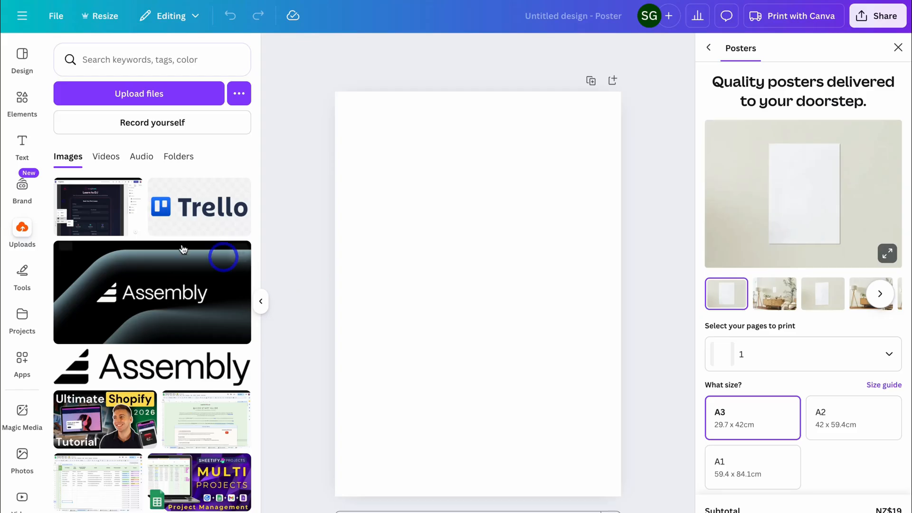
left_click(99, 214)
Step: Set the poster background to #11111E, sampled from the form's dark background in the screenshot, and delete the screenshot from the poster
left_click(393, 149)
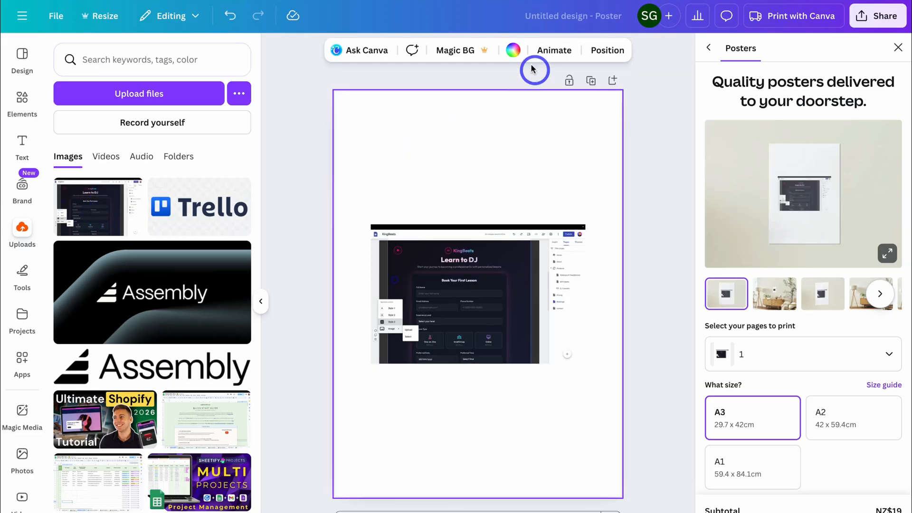
left_click(513, 50)
left_click(66, 139)
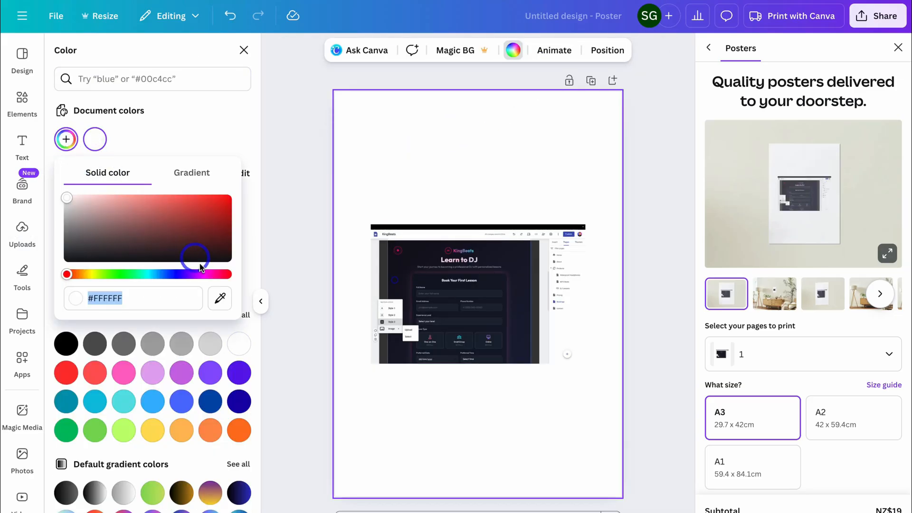
left_click(220, 298)
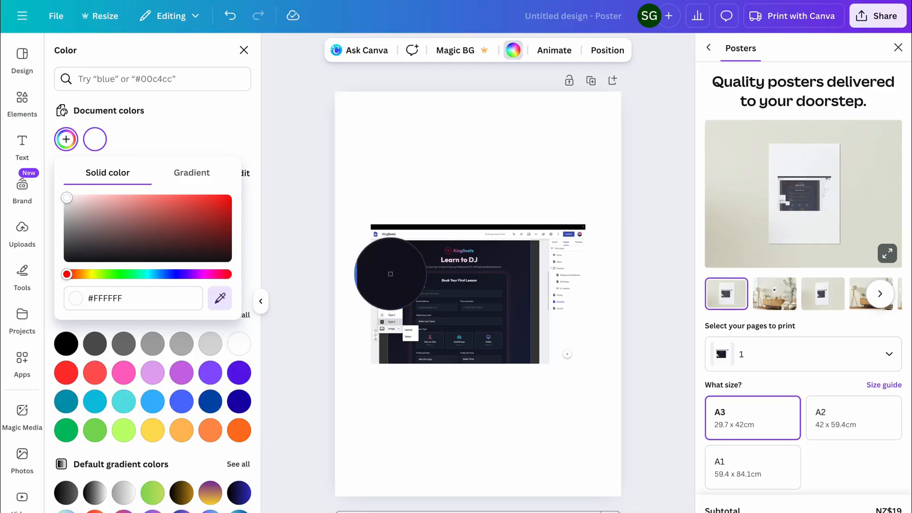
left_click(404, 279)
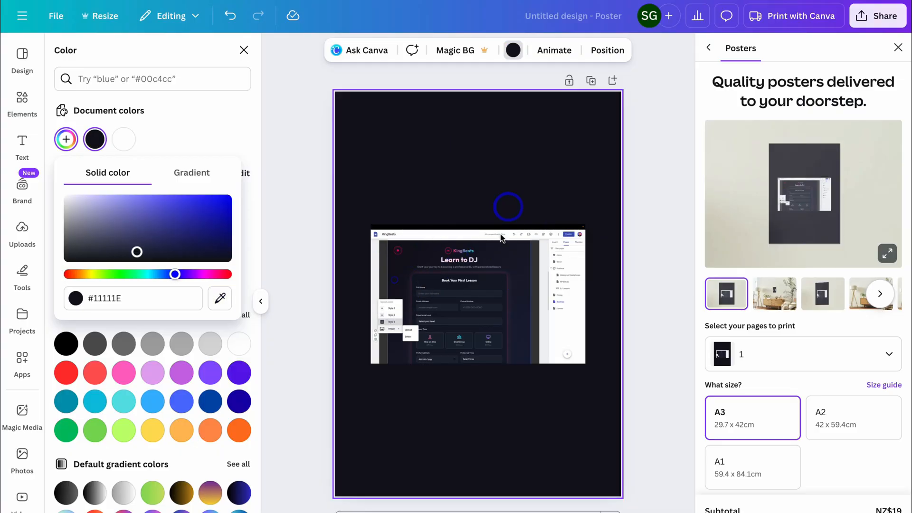
left_click(505, 277)
key("Delete")
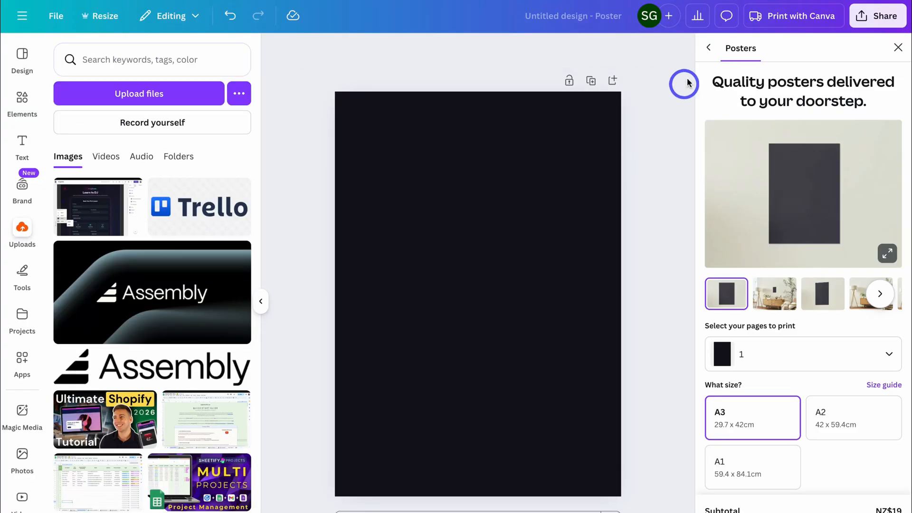
Step: Download the plain dark poster as a JPG at size 1 with quality 70
left_click(899, 47)
left_click(879, 18)
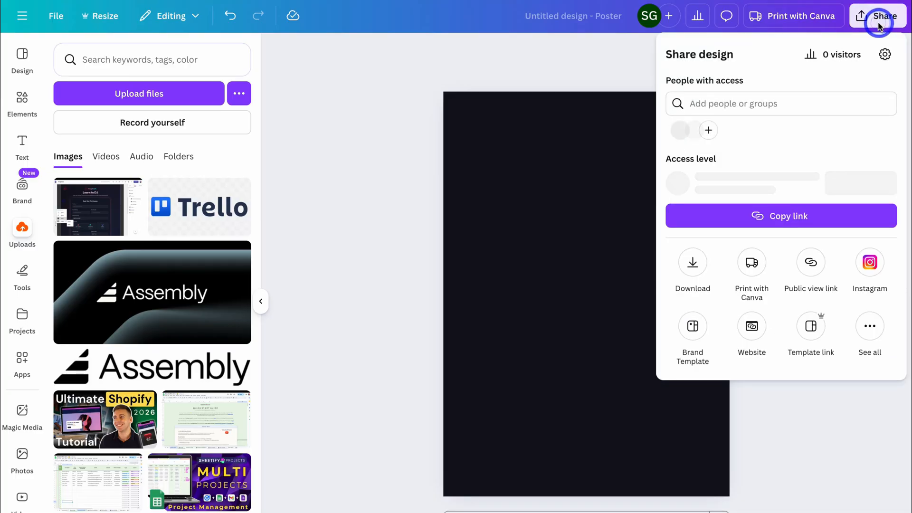
left_click(693, 263)
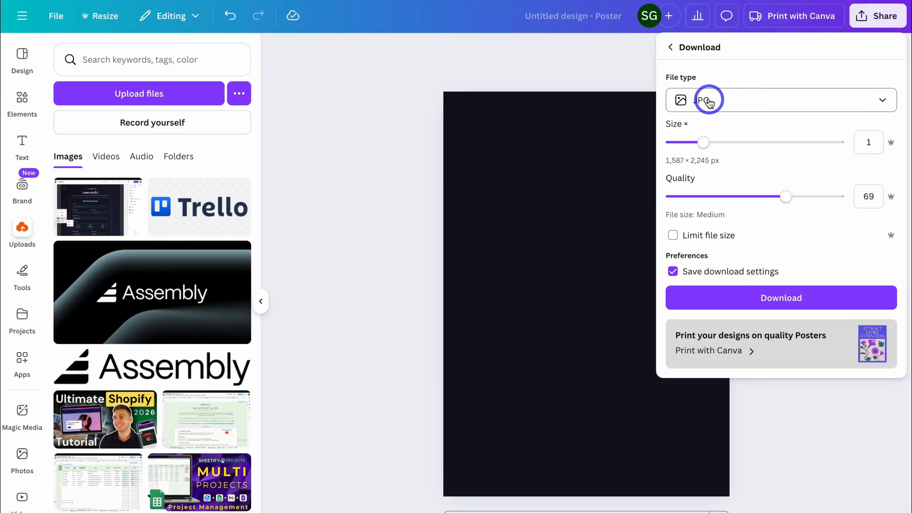
left_click_drag(787, 198, 794, 197)
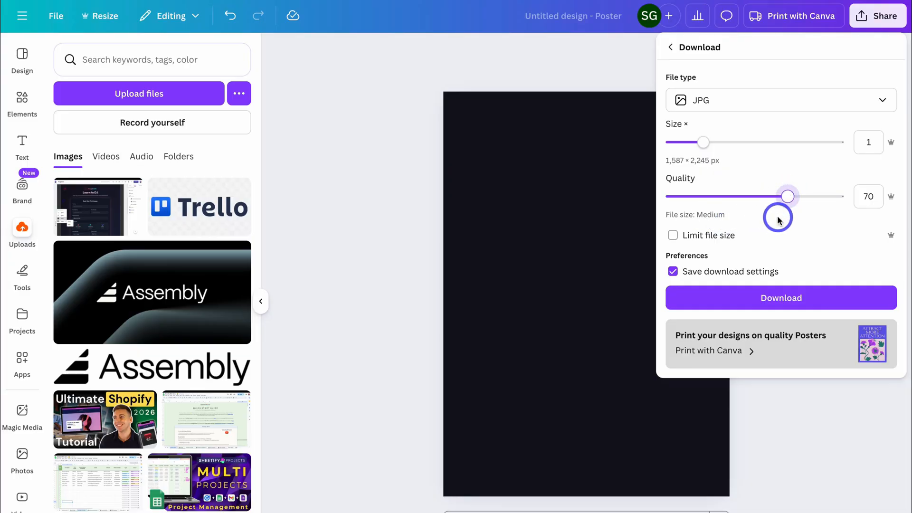
left_click(825, 298)
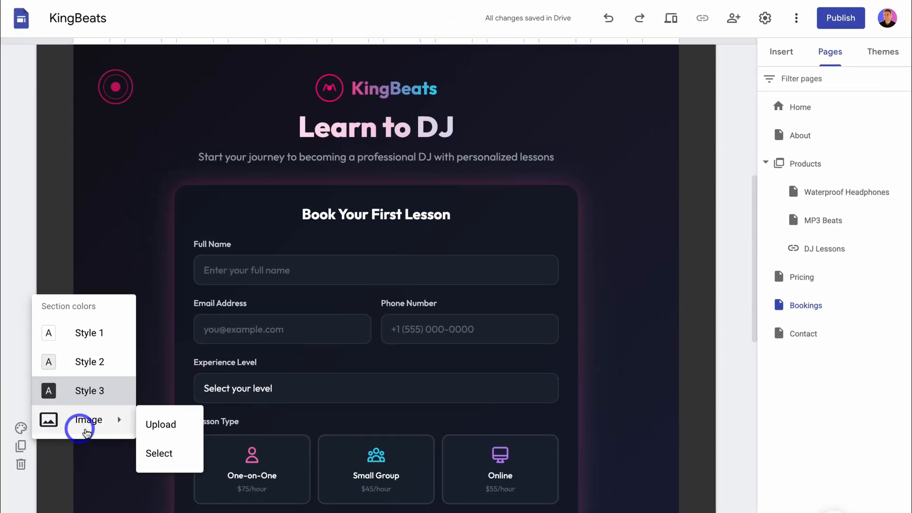
Step: In Google Sites, upload the dark JPG from Downloads as the background image of the embedded booking form's section
left_click(159, 424)
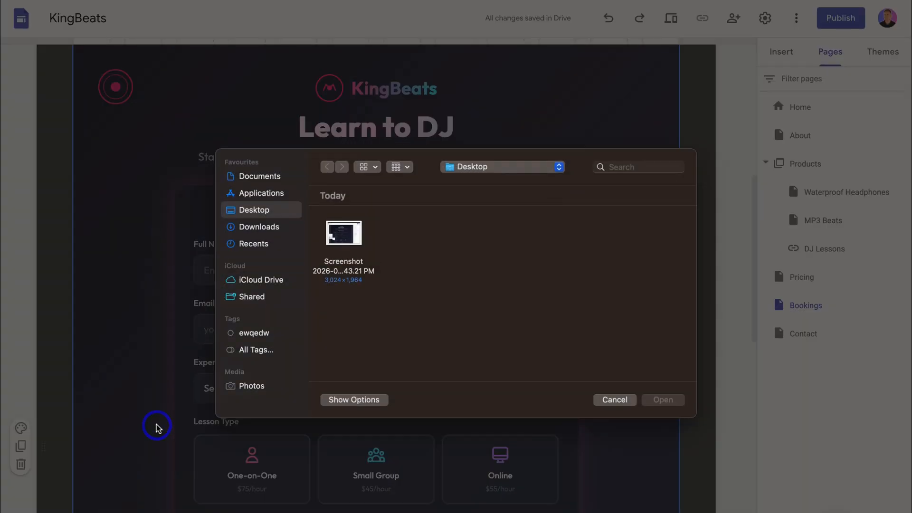
left_click(259, 226)
left_click(347, 233)
left_click(663, 400)
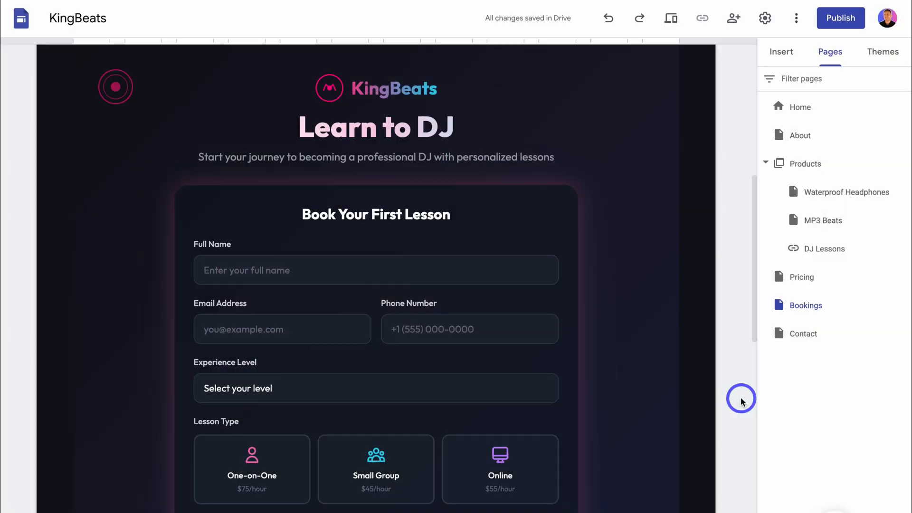
Step: Look over the Bookings page to examine how the embedded form blends with its section background, and review the section color options
scroll(96, 323, "up", 9)
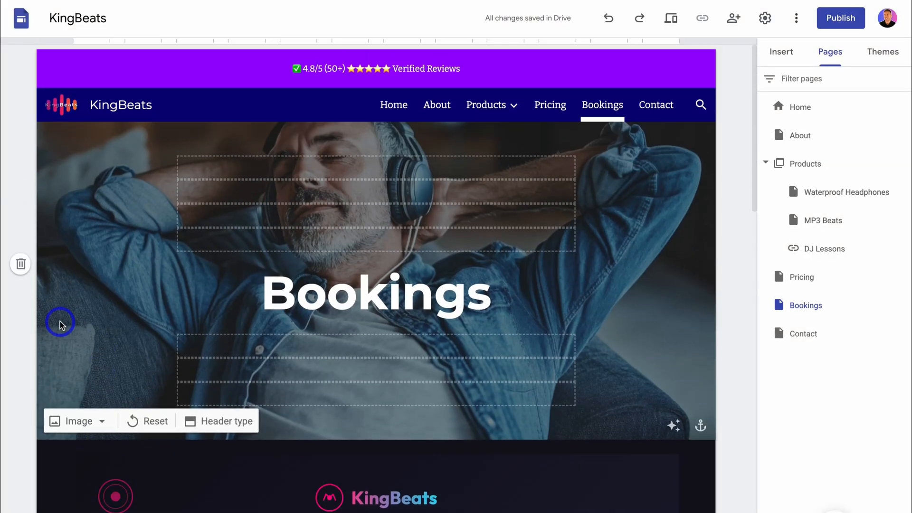
scroll(61, 325, "down", 5)
scroll(65, 328, "down", 1)
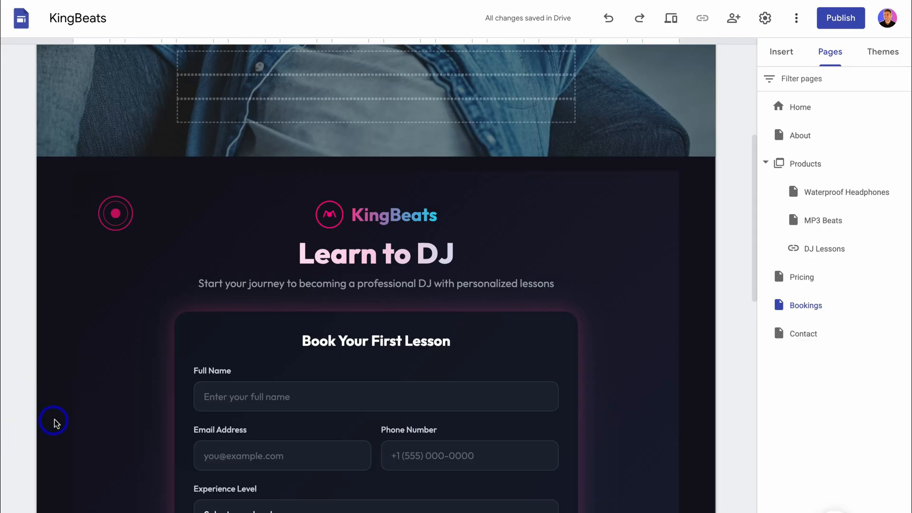
scroll(54, 422, "down", 4)
left_click(21, 311)
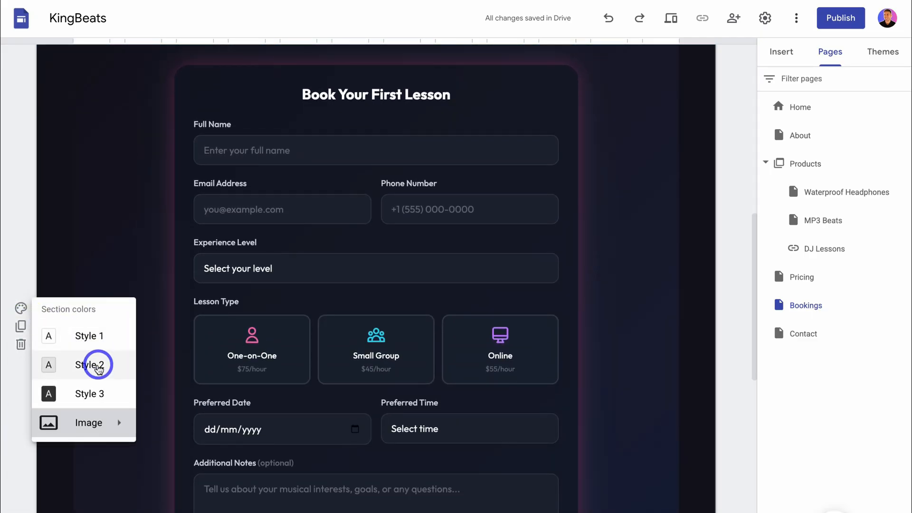
left_click(108, 216)
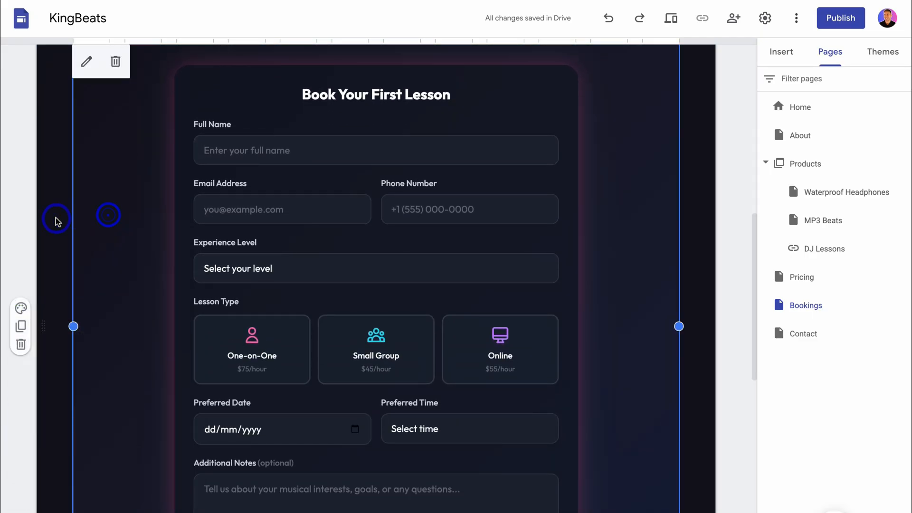
scroll(57, 220, "up", 2)
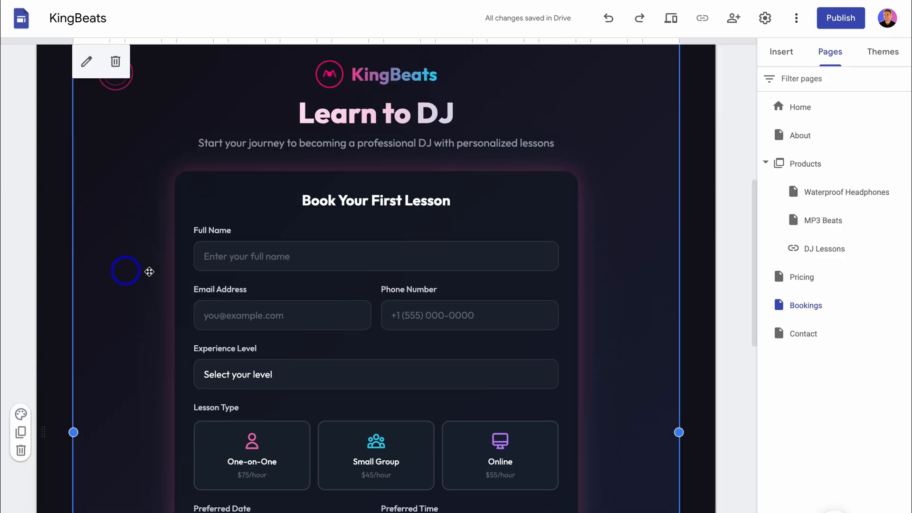
scroll(149, 271, "up", 4)
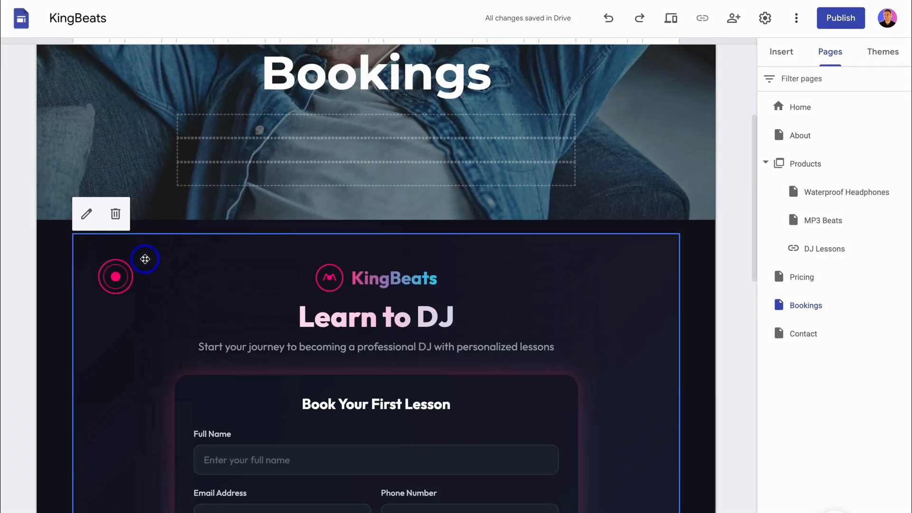